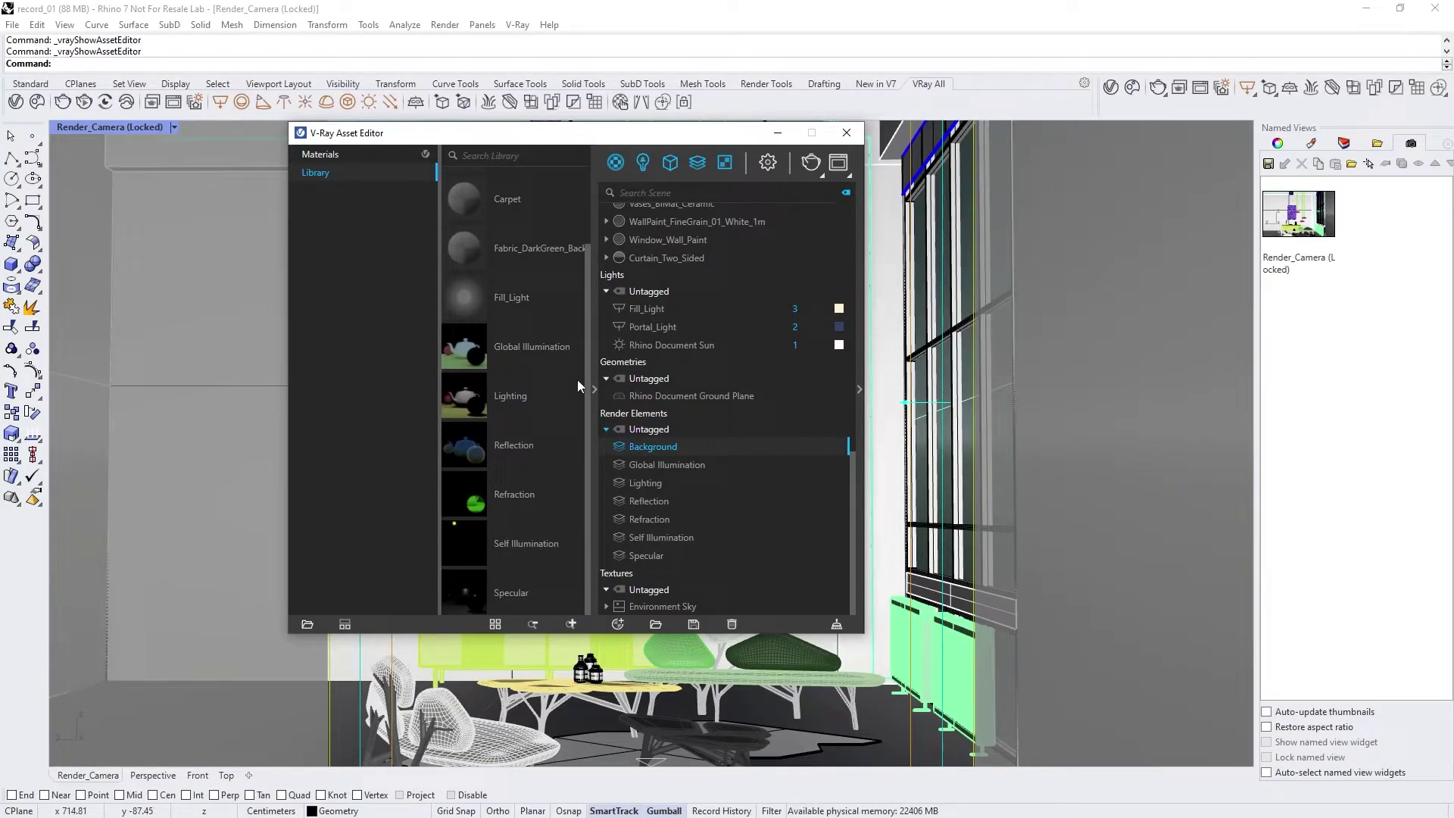
Drag the Book_Pages material from the library into the scene's materials list
left_click_drag(462, 262, 688, 262)
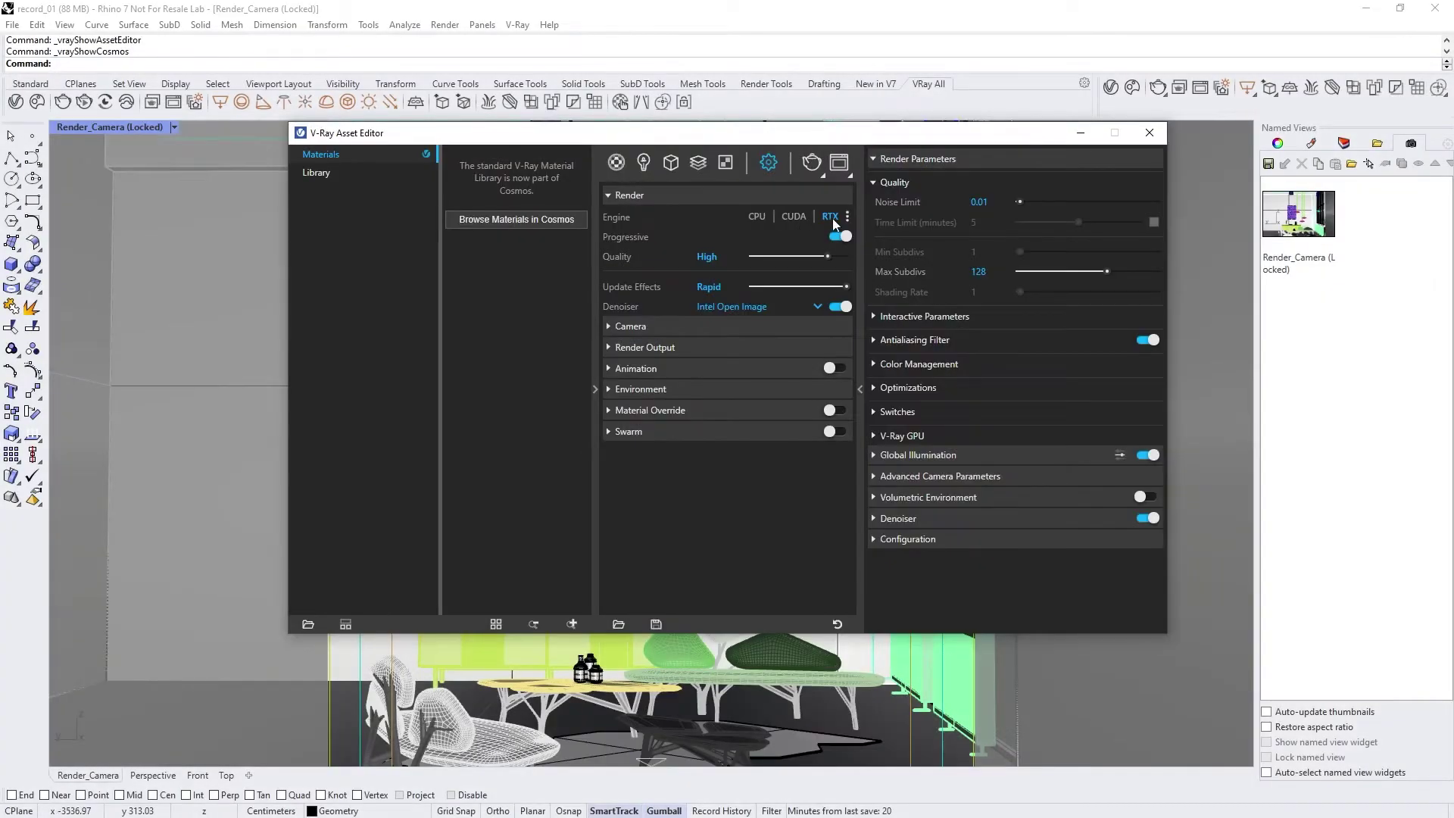
Switch rendering from progressive to bucket mode, then expand the YouTube video's description
left_click(838, 237)
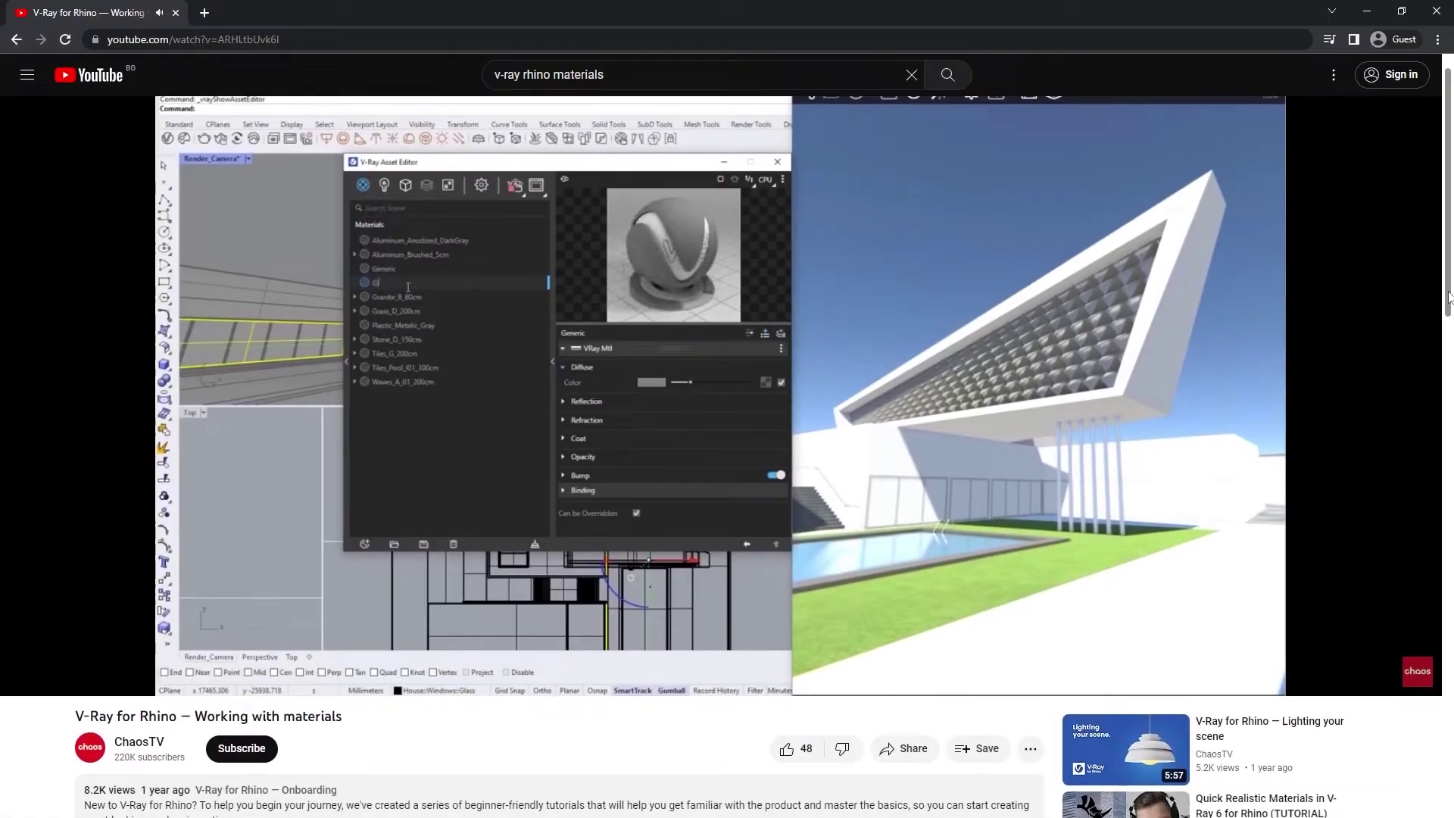
scroll(1451, 410, "down", 3)
scroll(1451, 410, "down", 2)
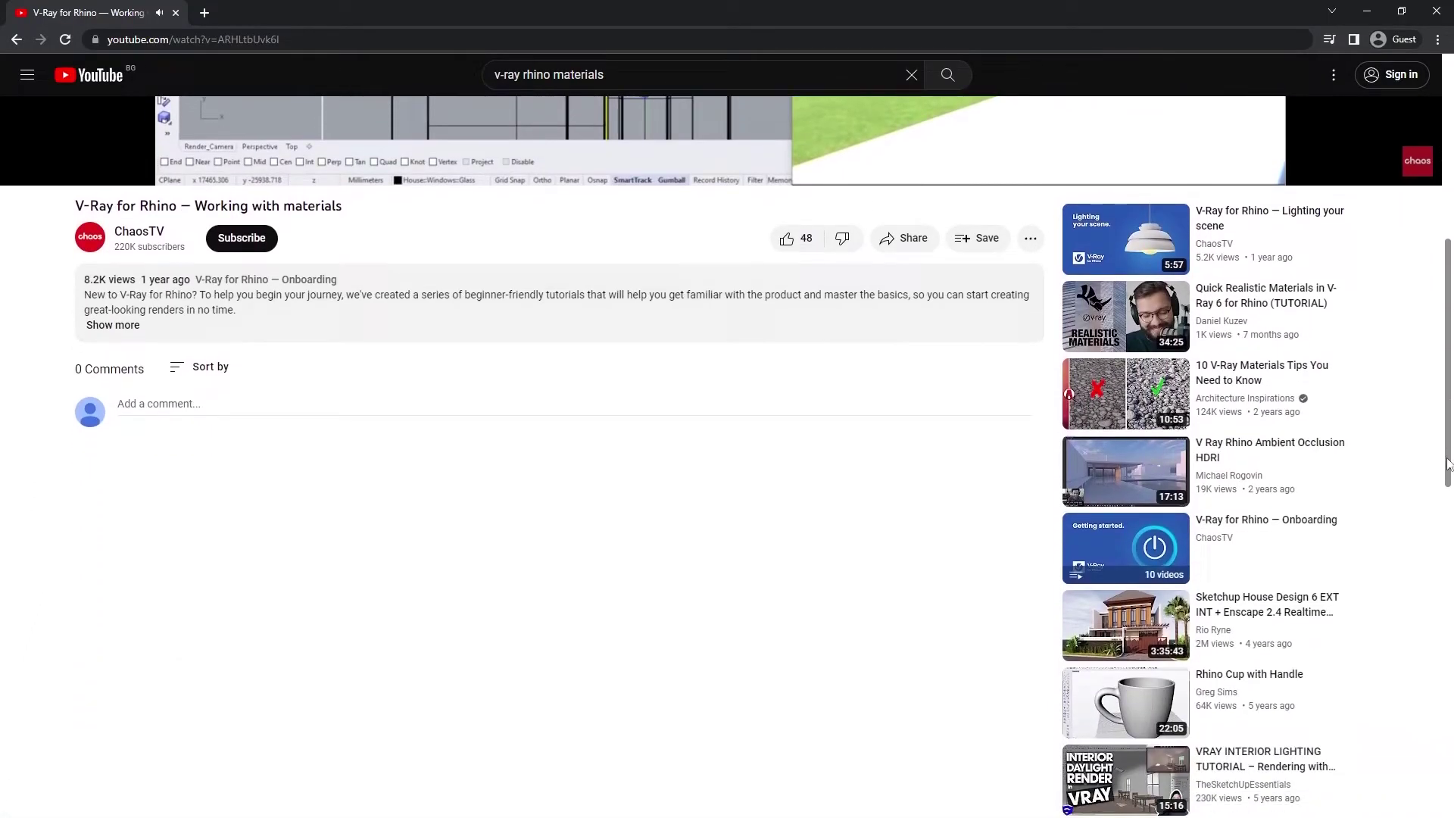
left_click(119, 325)
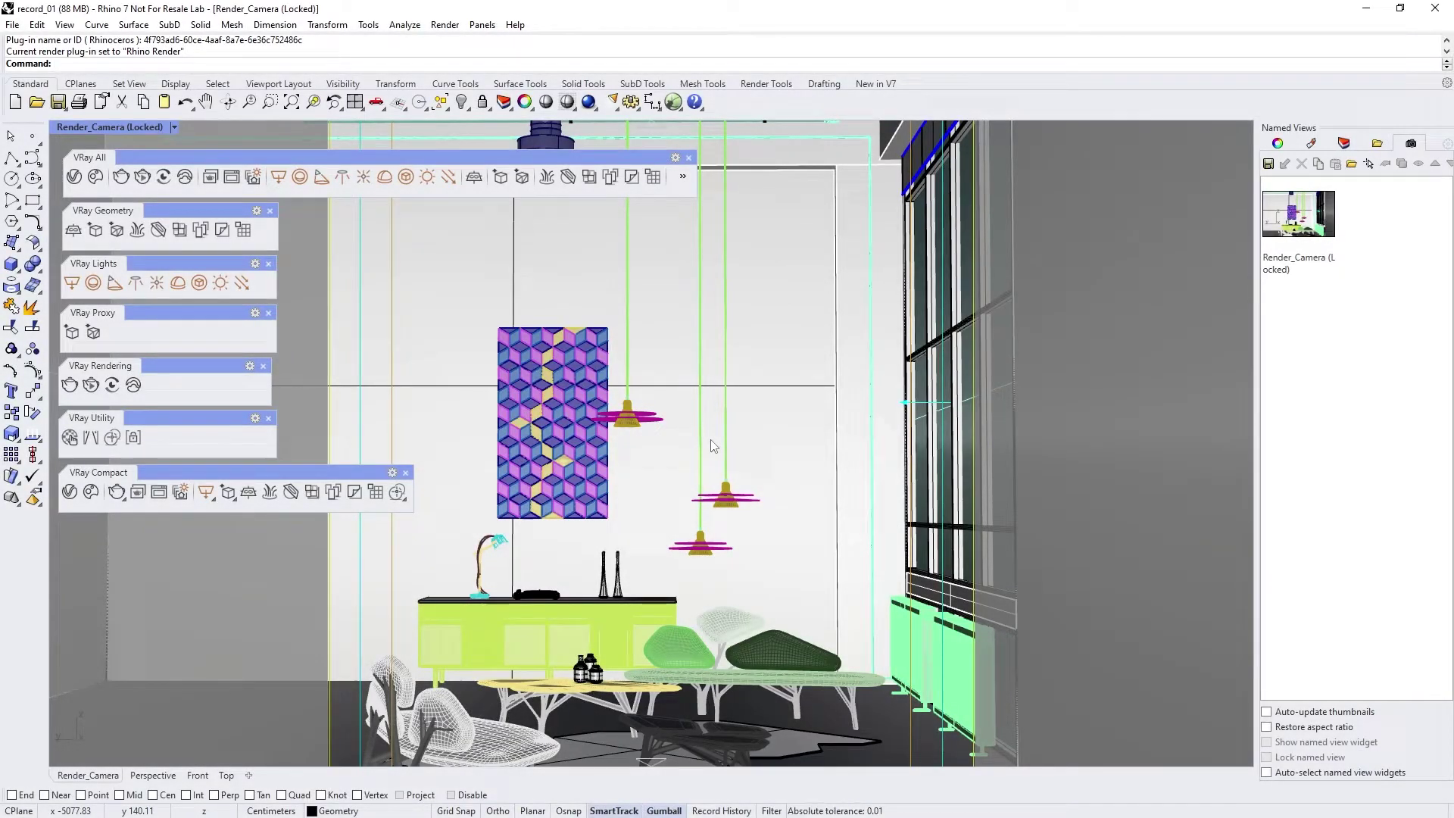
Choose V-Ray for Rhino as the current renderer from the Render menu
left_click(445, 24)
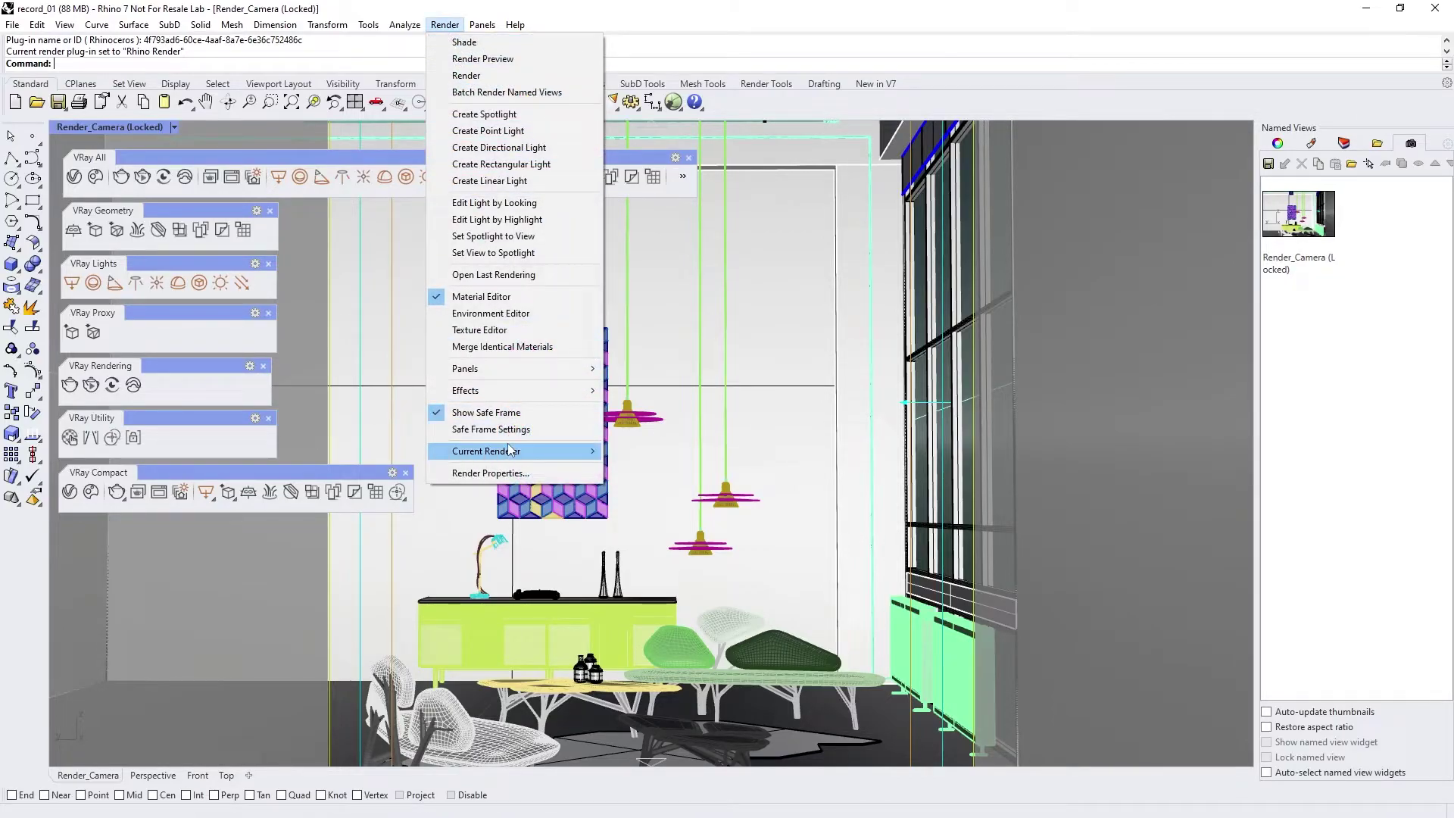
mouse_move(515, 451)
left_click(650, 486)
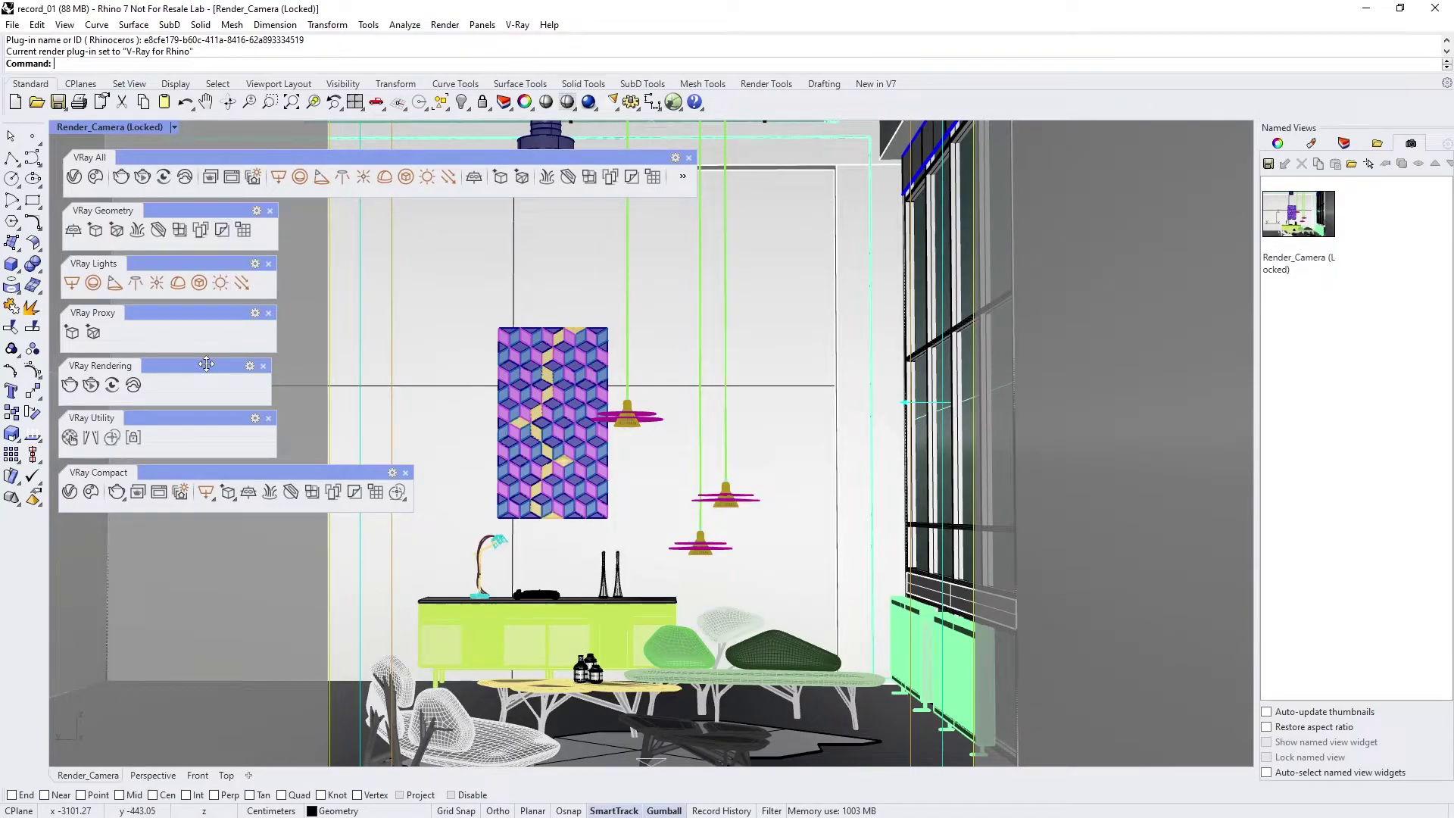
Hide the VRay Geometry, Lights, Proxy, Rendering and Utility toolbars and clear away VRay Compact
right_click(926, 89)
mouse_move(967, 101)
scroll(1152, 265, "down", 15)
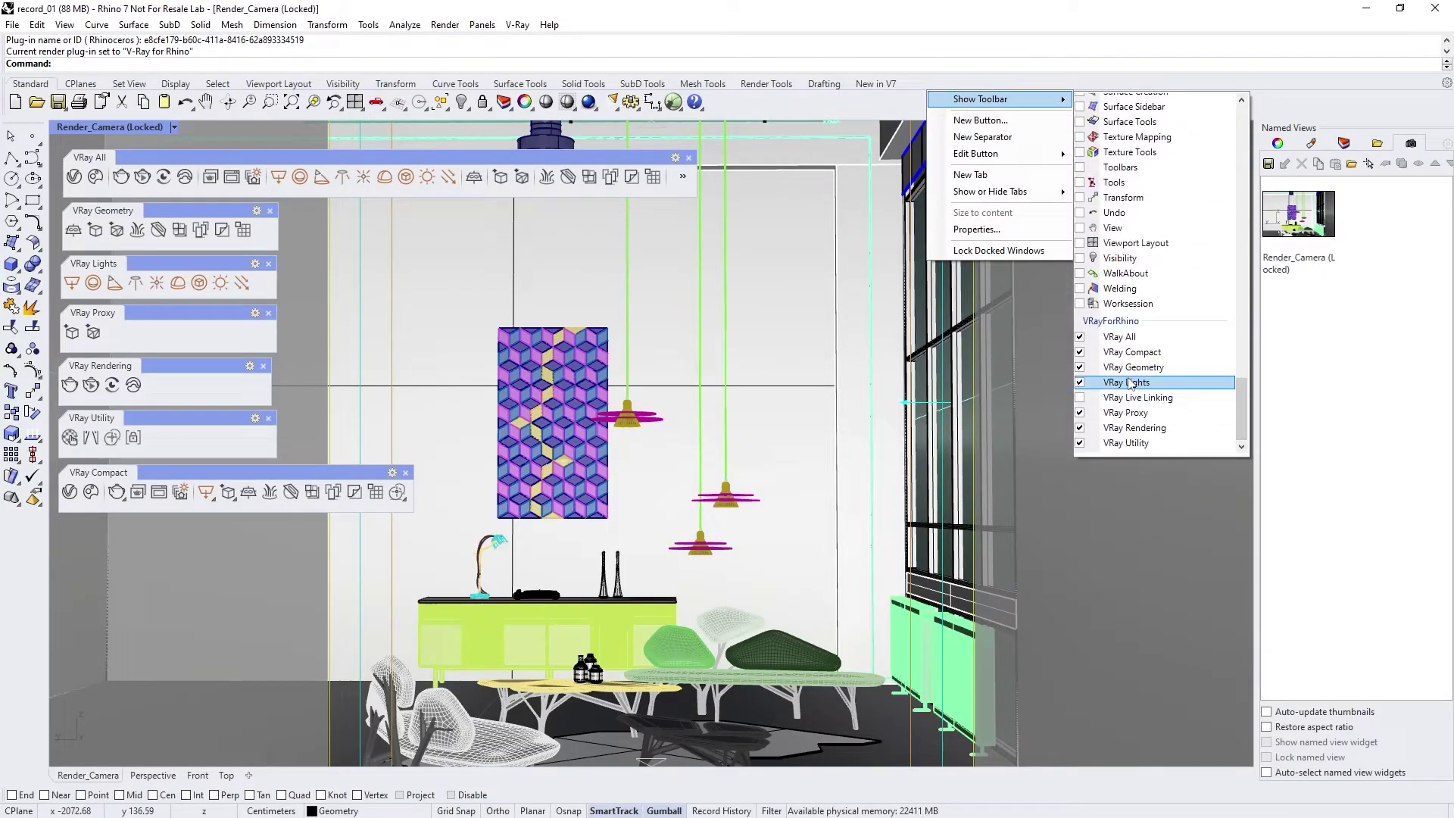
left_click(1080, 367)
left_click(1080, 382)
left_click(1080, 412)
left_click(1080, 428)
left_click(1080, 443)
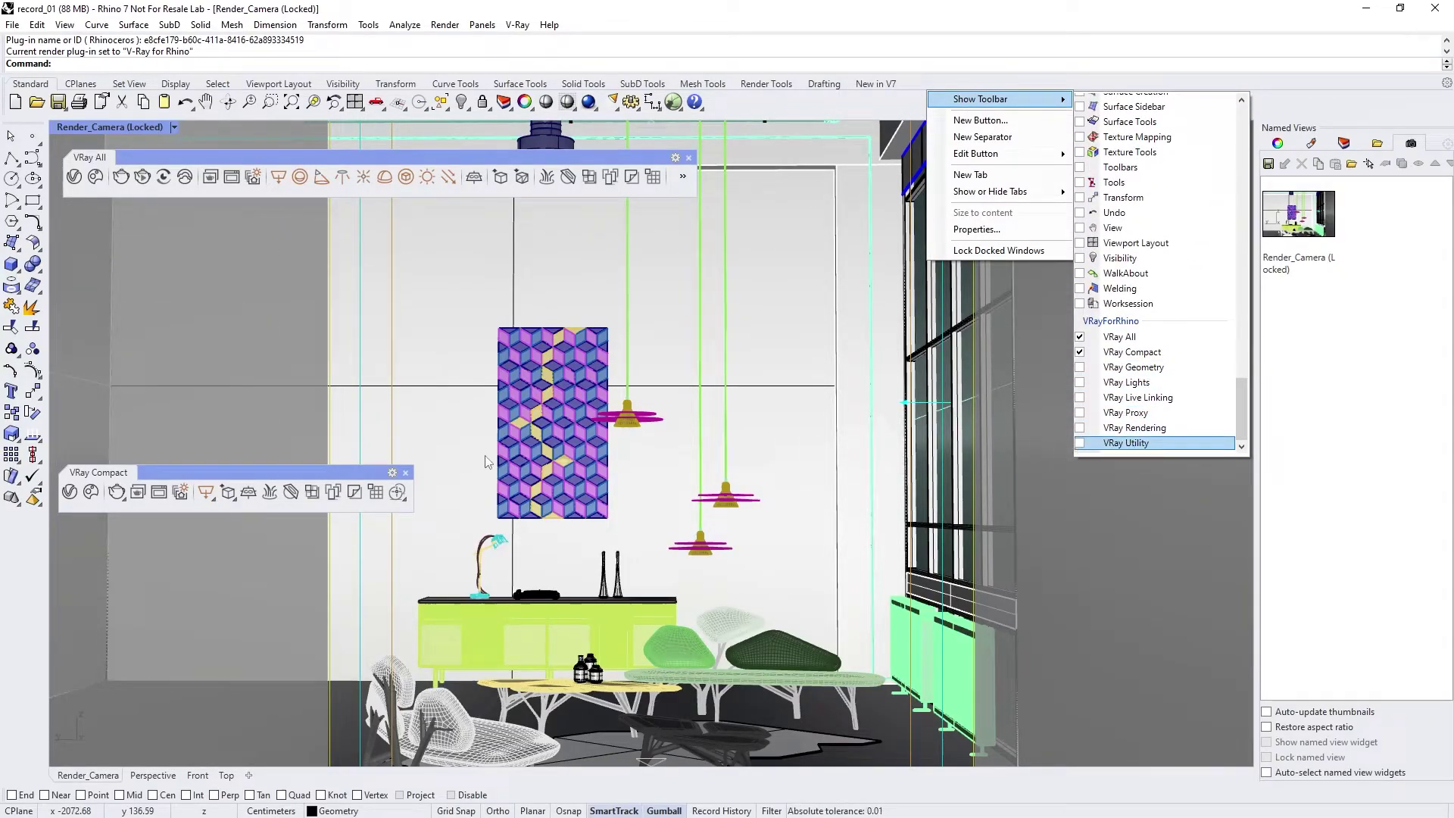
left_click_drag(332, 470, 1212, 90)
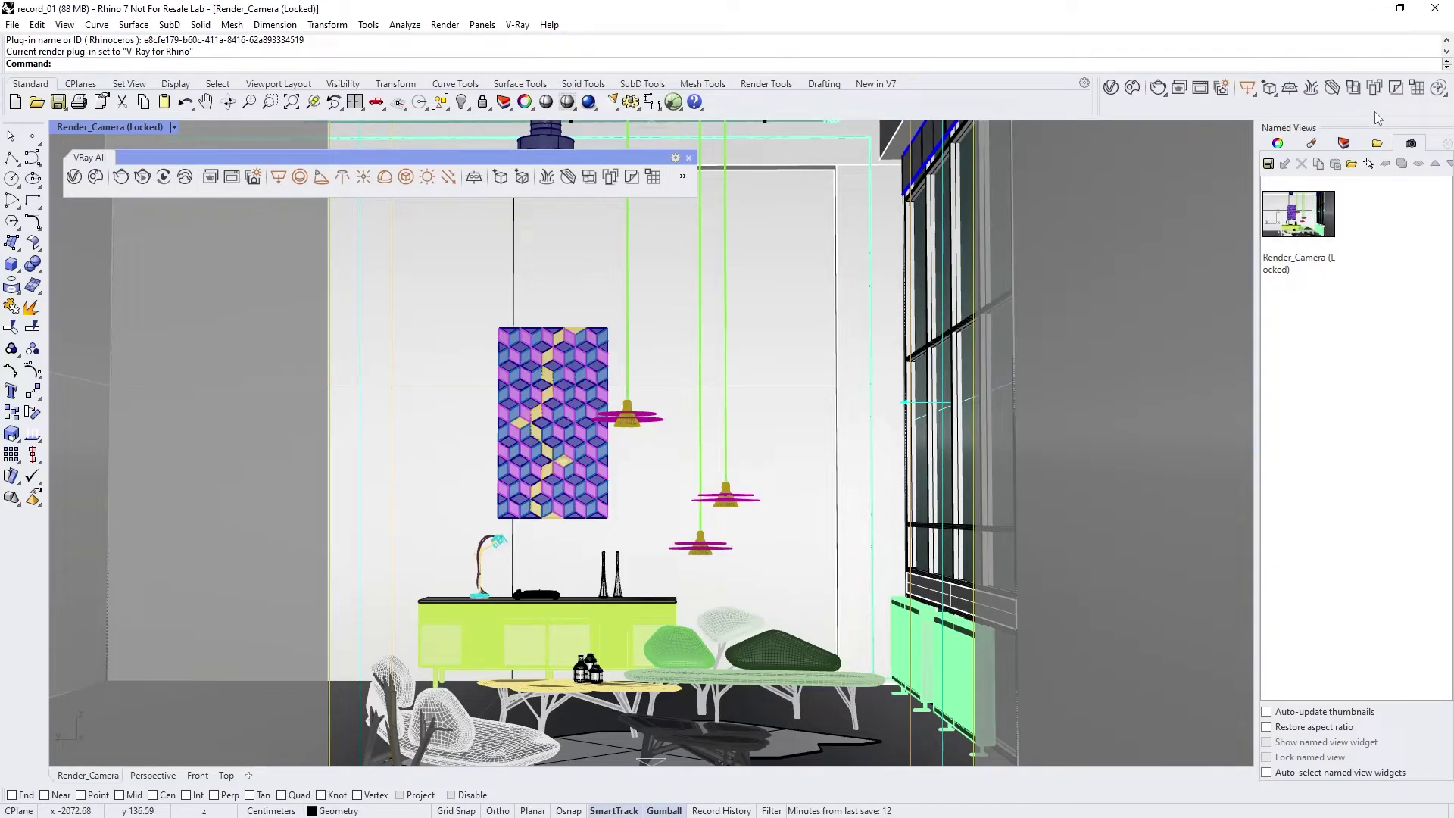
Dock the VRay All toolbar in the tab row and open the V-Ray Asset Editor
left_click_drag(98, 157, 937, 96)
left_click(929, 82)
left_click(1110, 88)
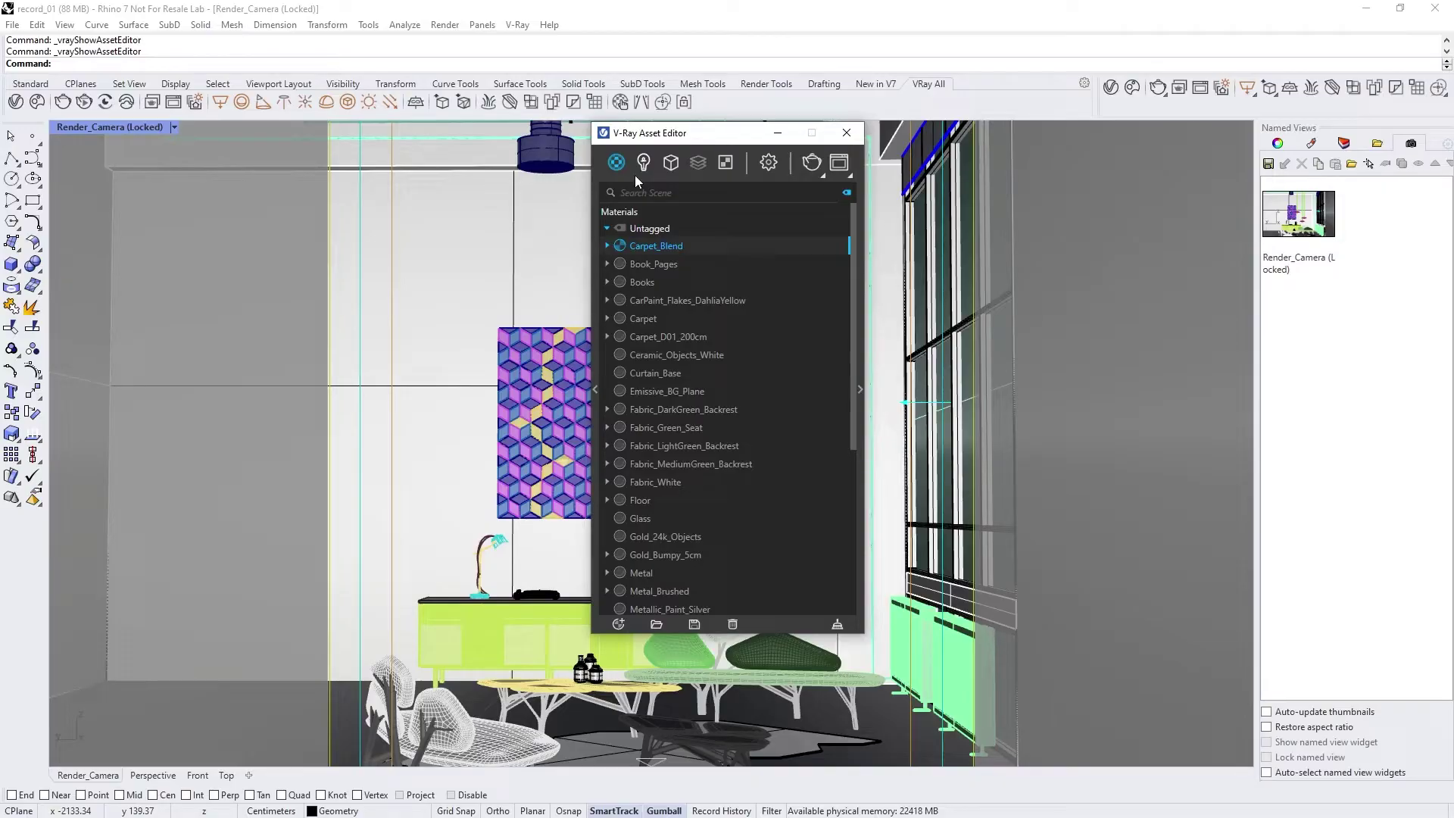
Review the scene's lights, then view its textures, which contain only Environment Sky
left_click(643, 163)
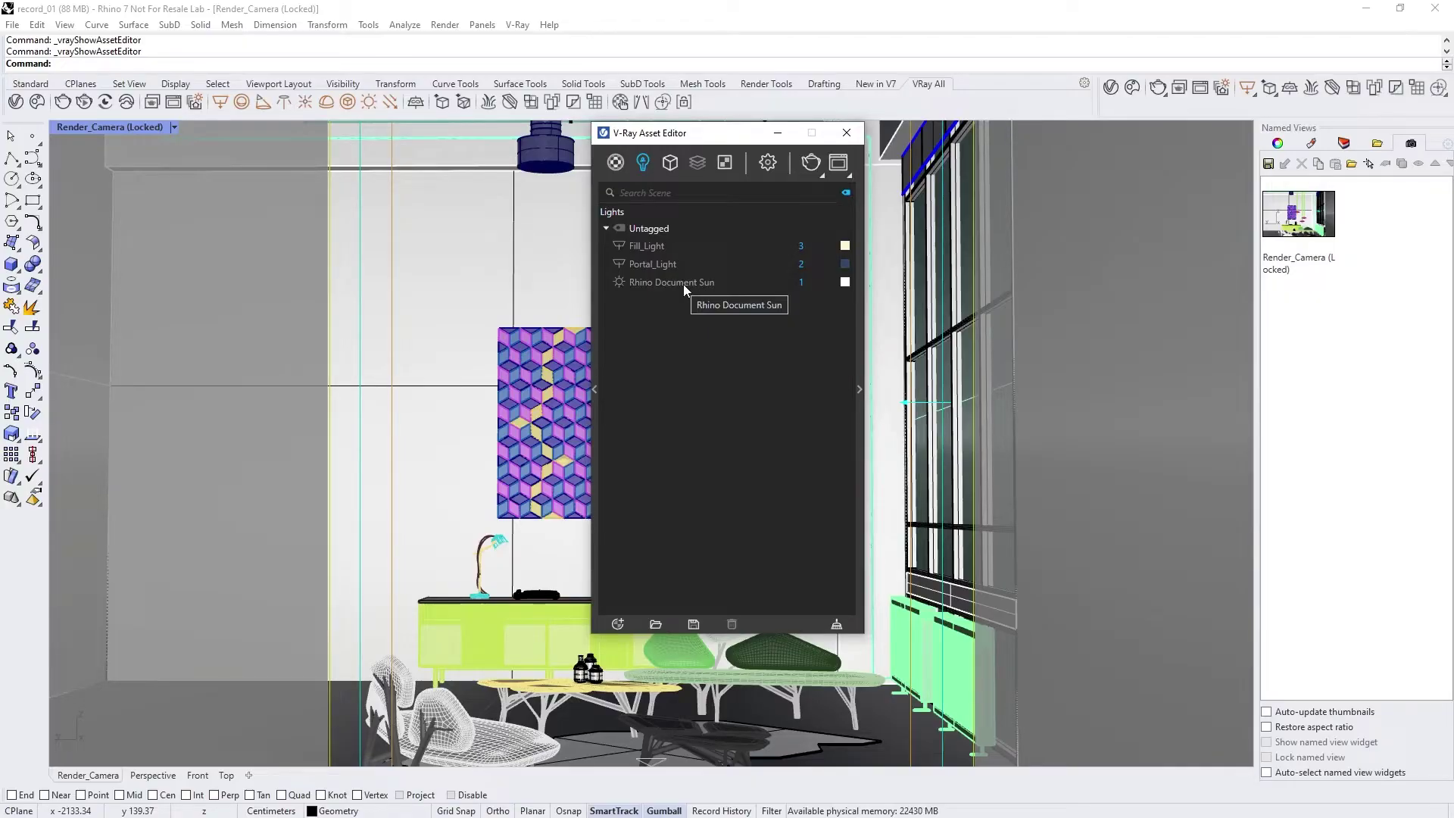
left_click(726, 163)
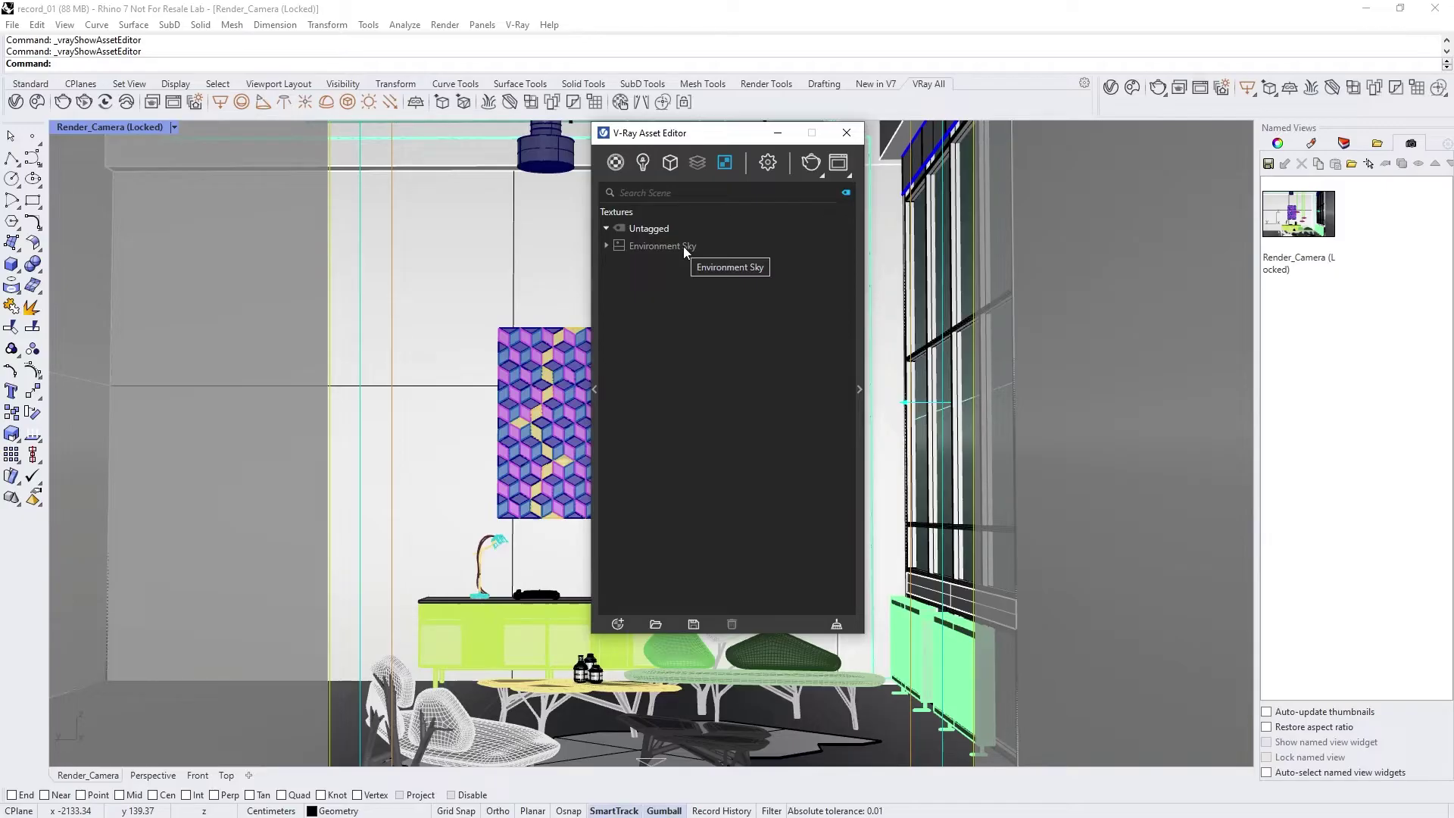
Browse the available asset types in the Asset Editor's list
left_click(732, 165)
left_click_drag(816, 193, 824, 375)
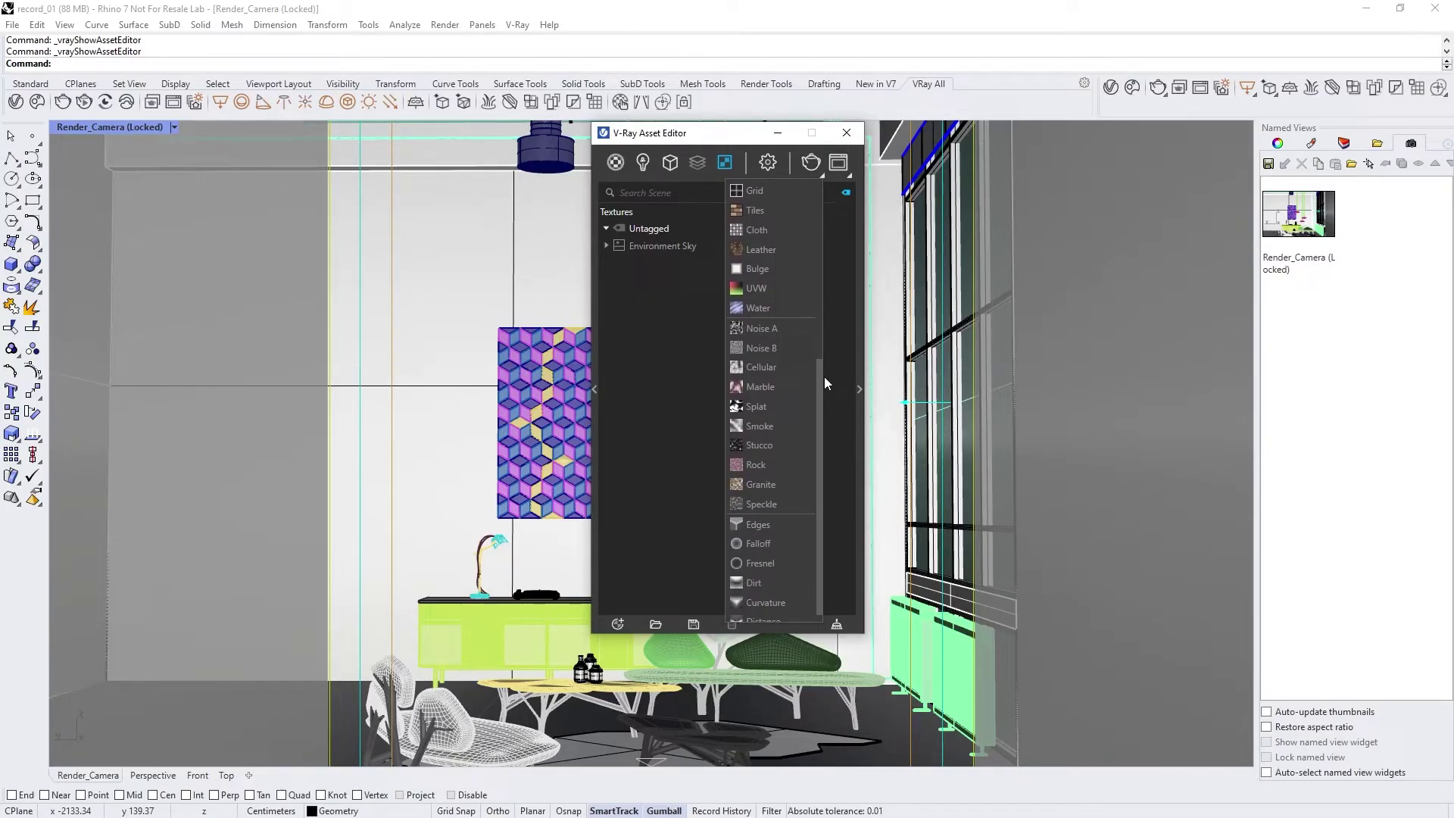
mouse_move(700, 168)
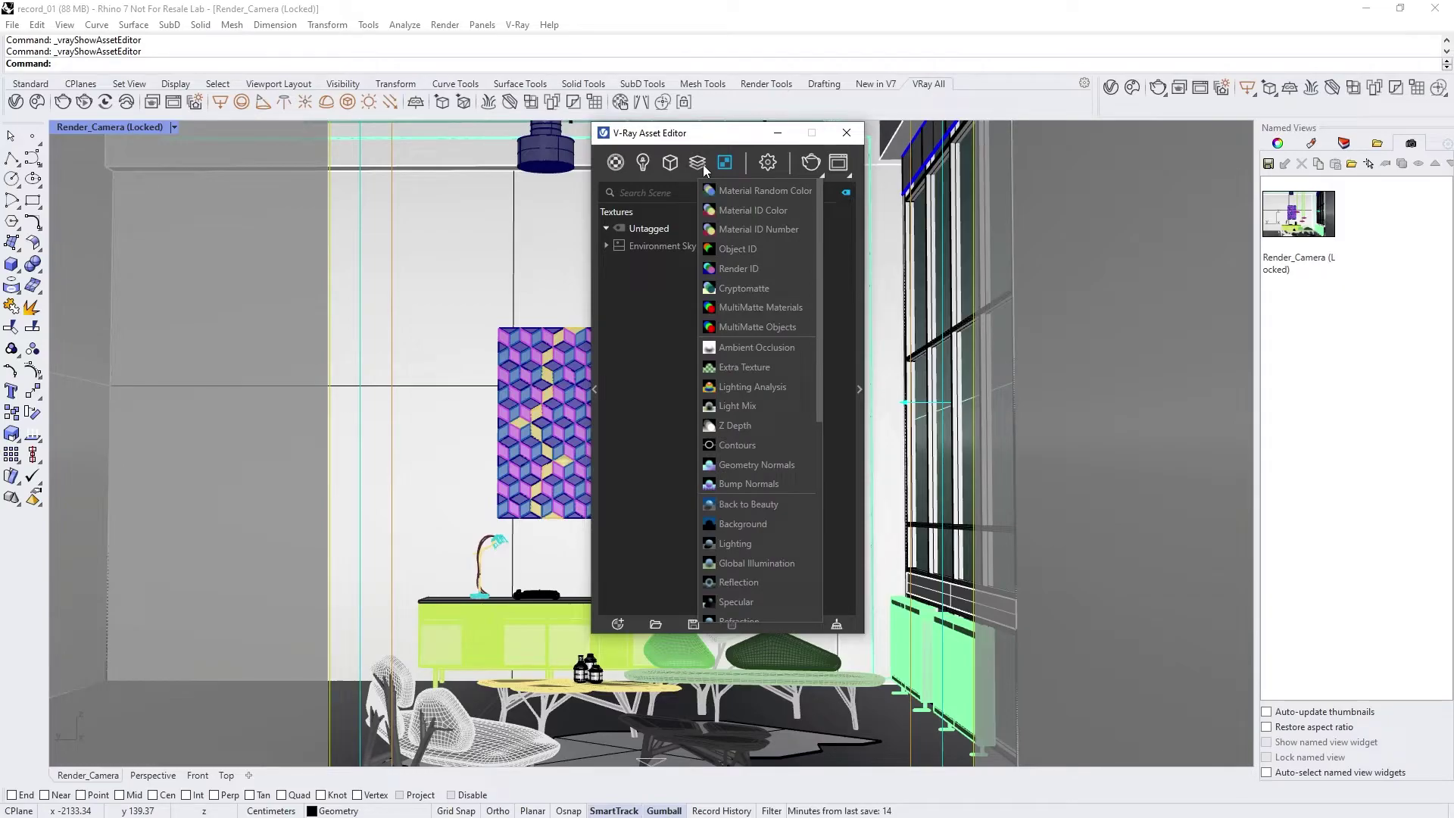
left_click_drag(820, 206, 822, 306)
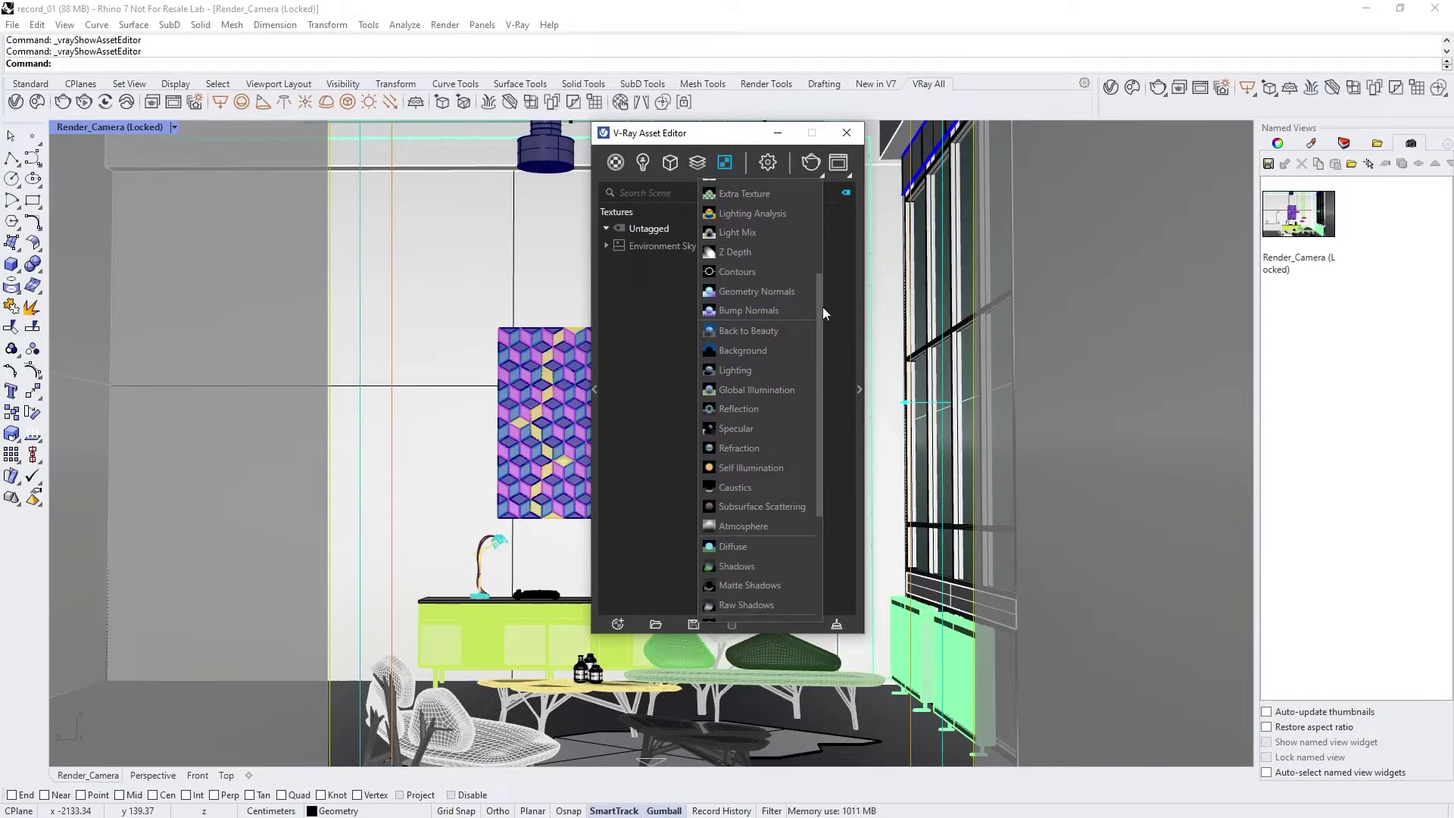
Add Background, Lighting, Global Illumination, Reflection, Specular, Refraction and Self Illumination render elements
left_click(752, 350)
left_click(748, 369)
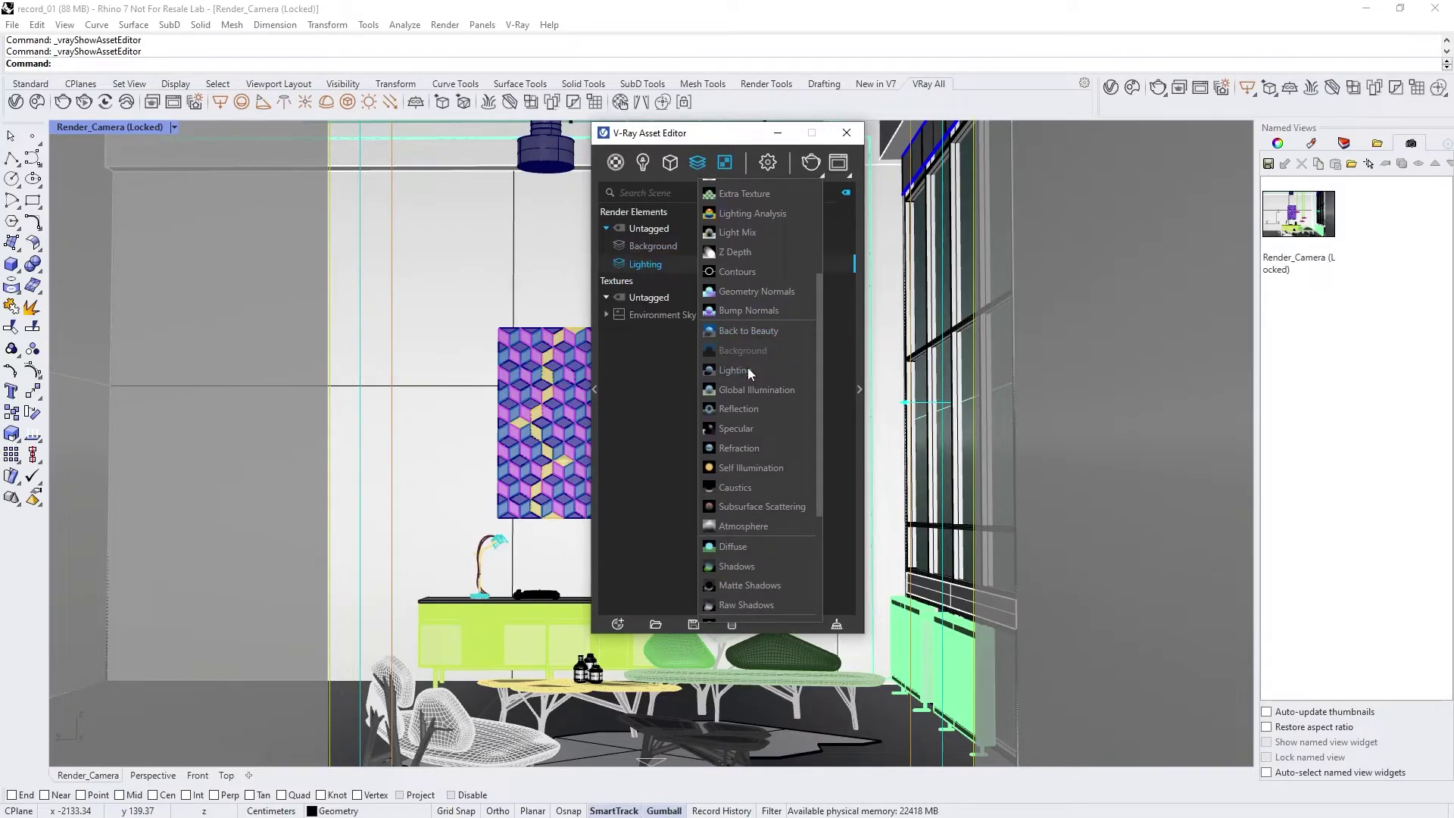
left_click(749, 390)
left_click(750, 409)
left_click(749, 429)
left_click(748, 447)
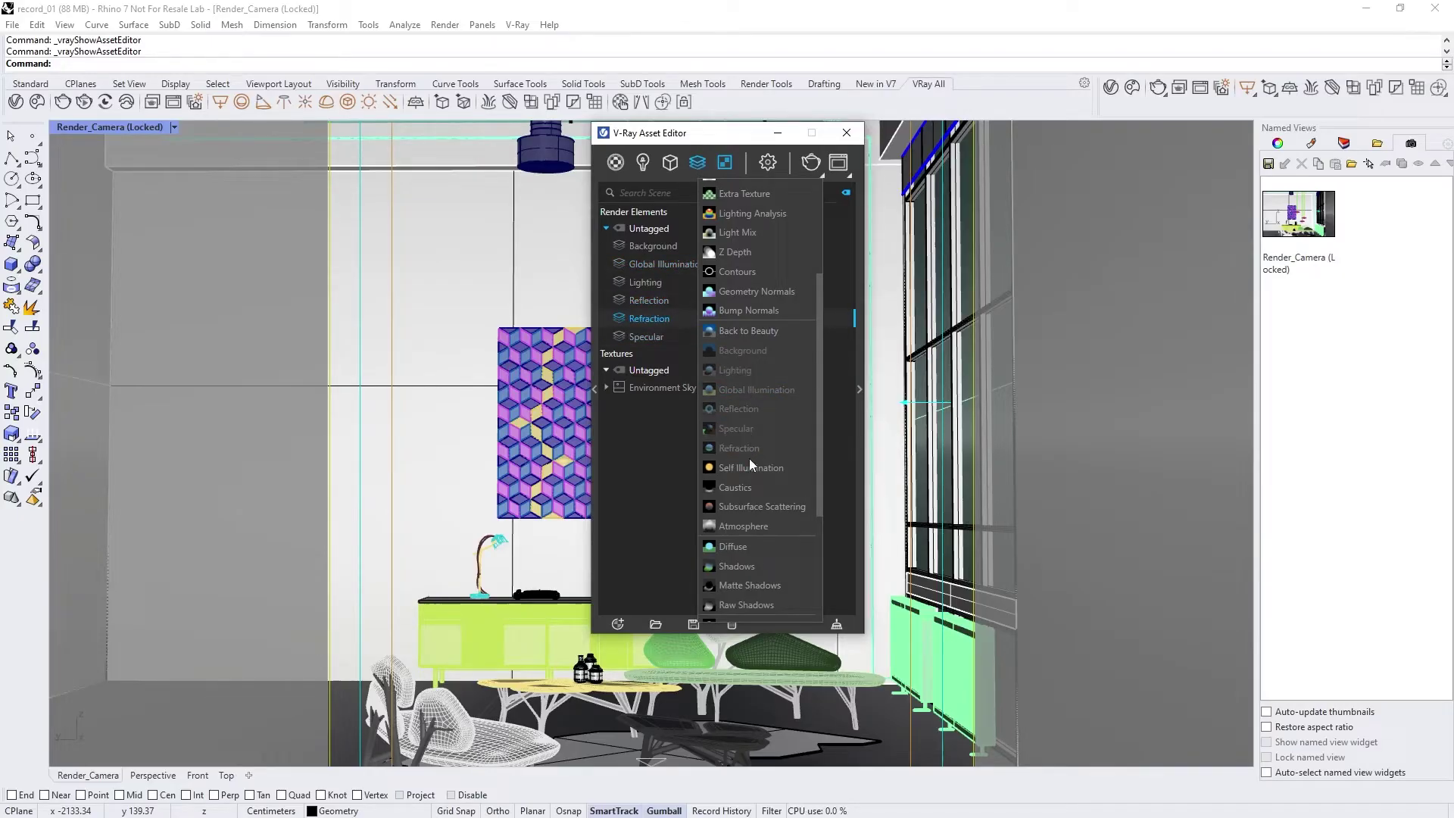
left_click(752, 467)
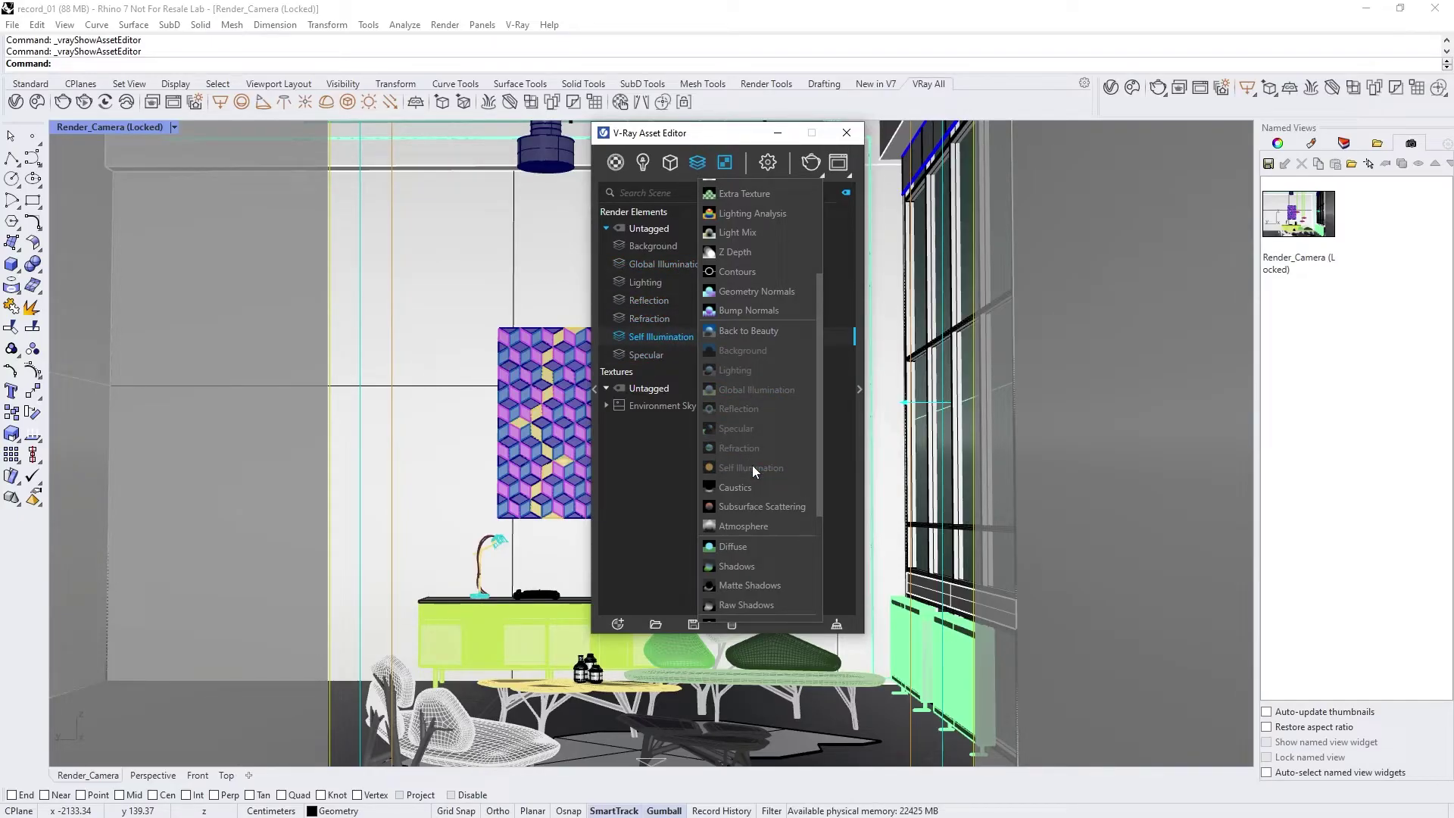
mouse_move(670, 164)
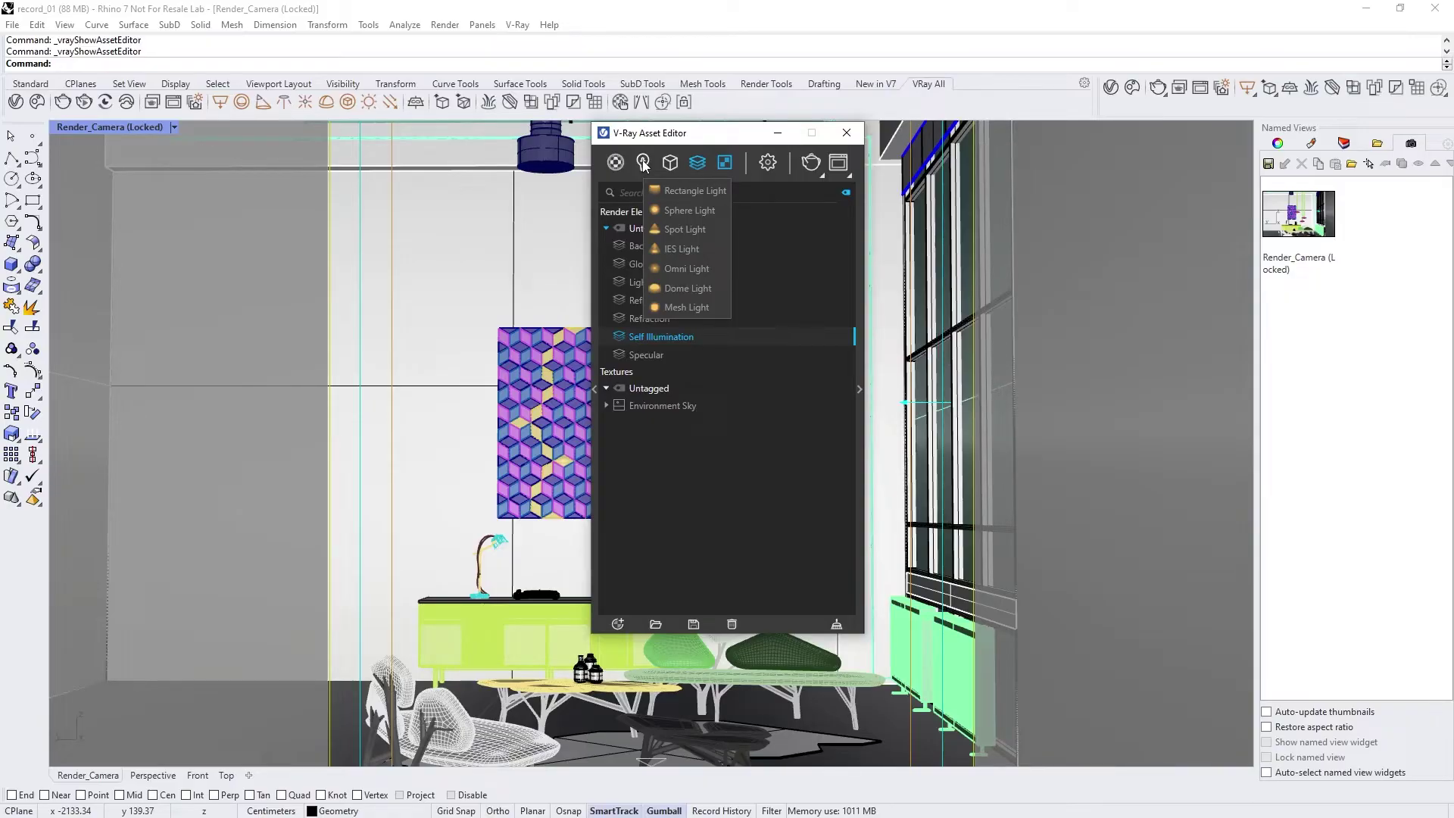
Look through the scene's materials list, then jump to its render elements
left_click(615, 164)
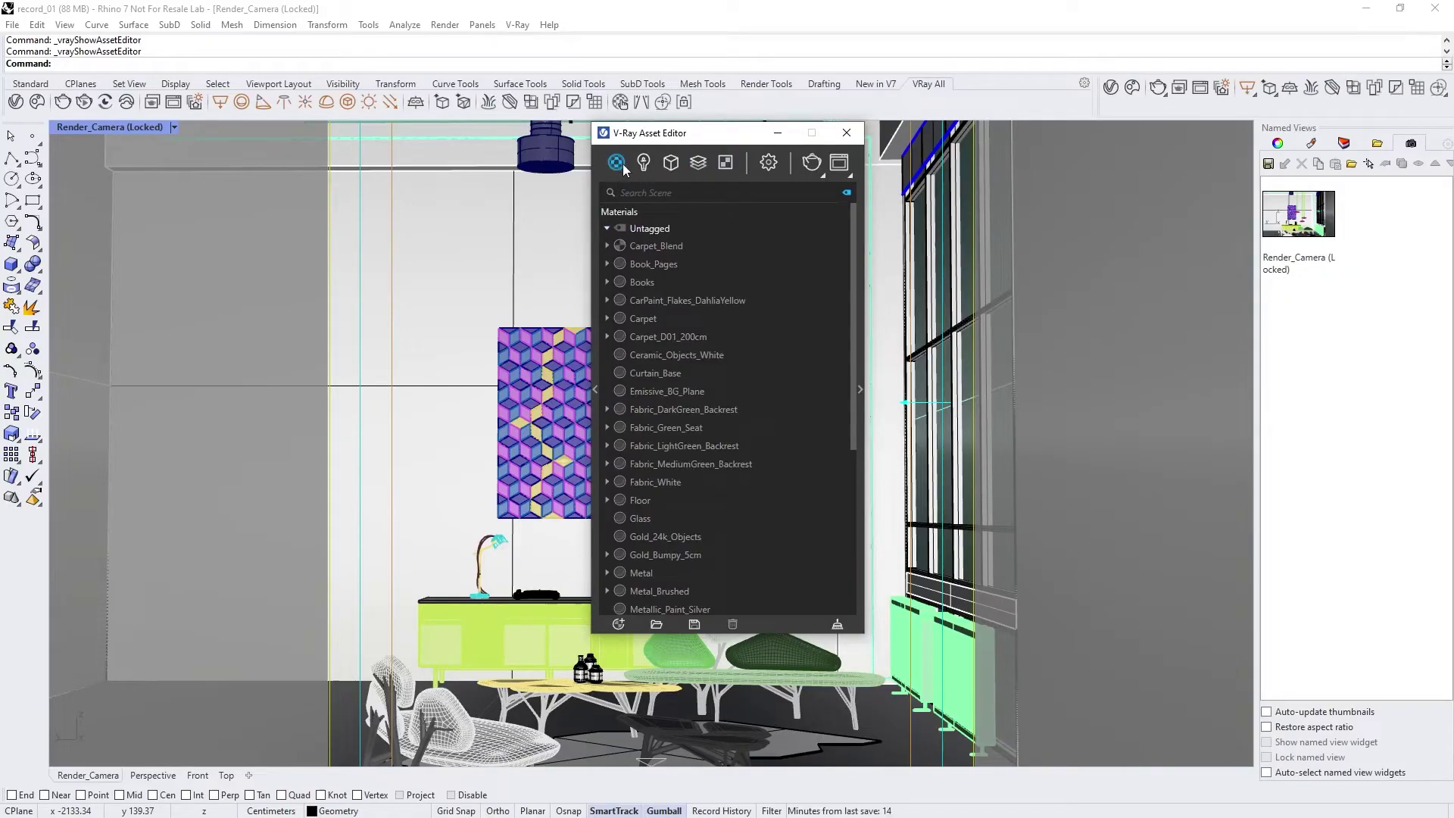
left_click_drag(854, 236, 900, 448)
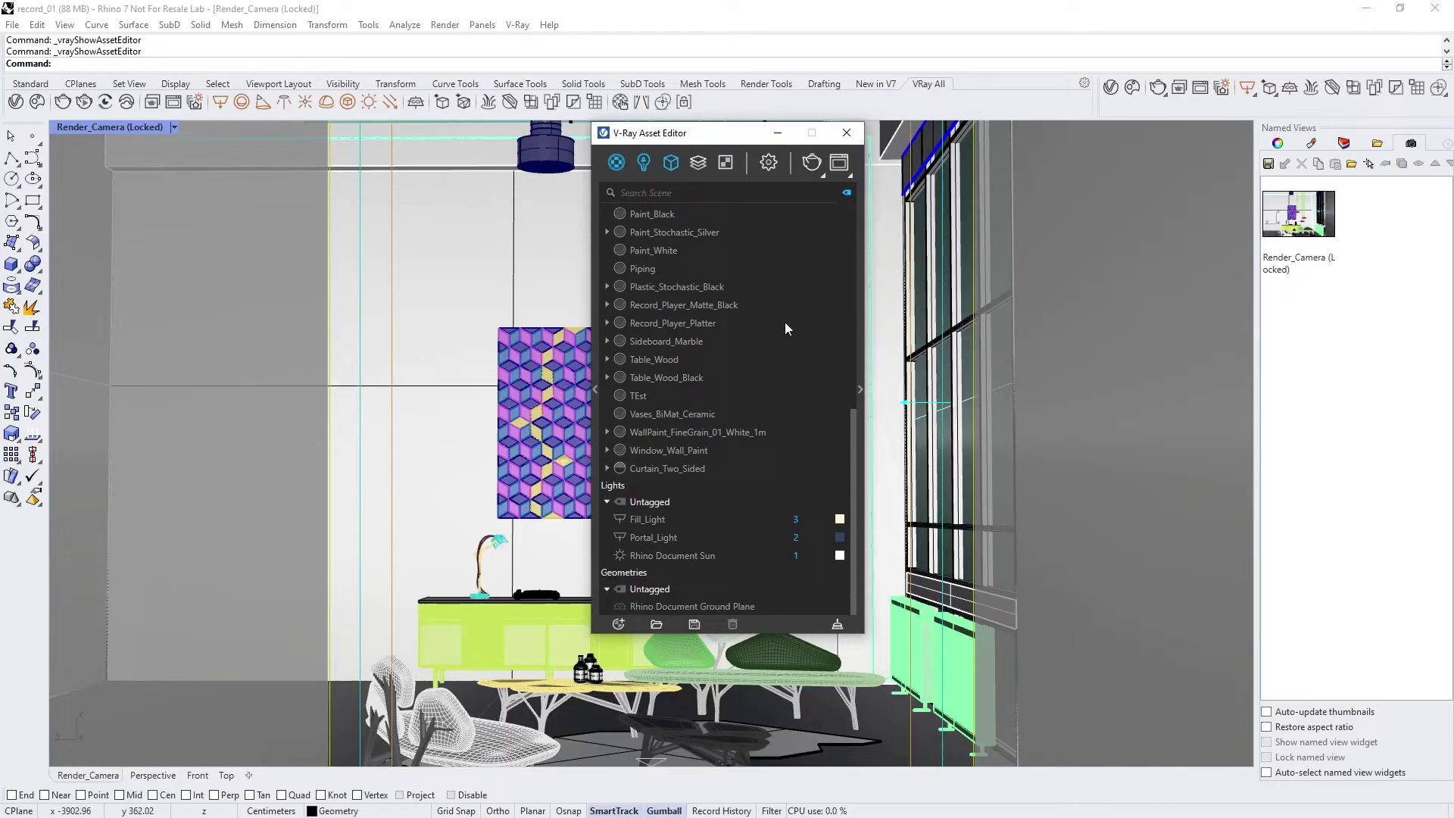
left_click(617, 164)
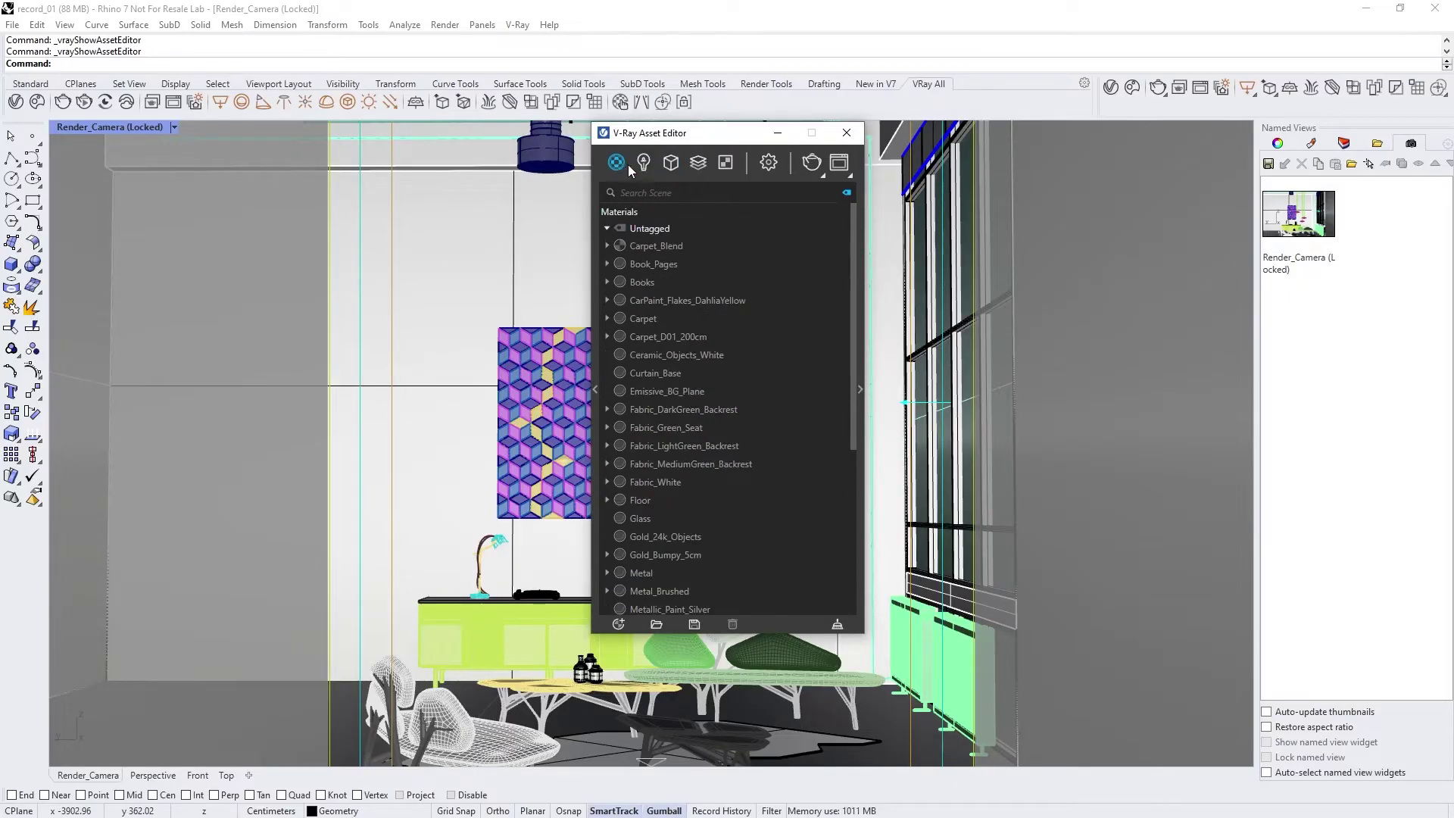
left_click(725, 164)
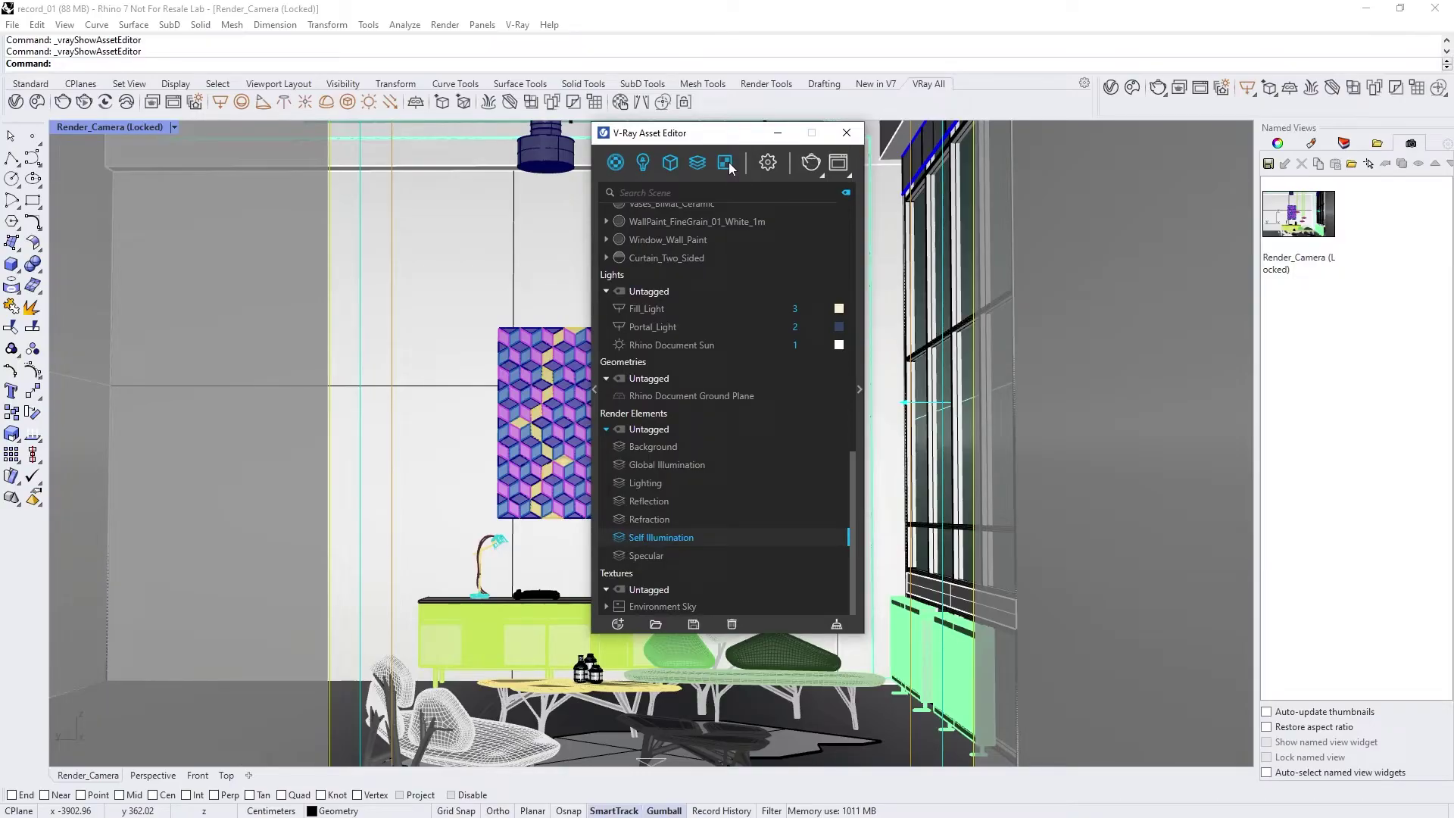
Expand the material library side panel next to the scene assets
left_click(618, 624)
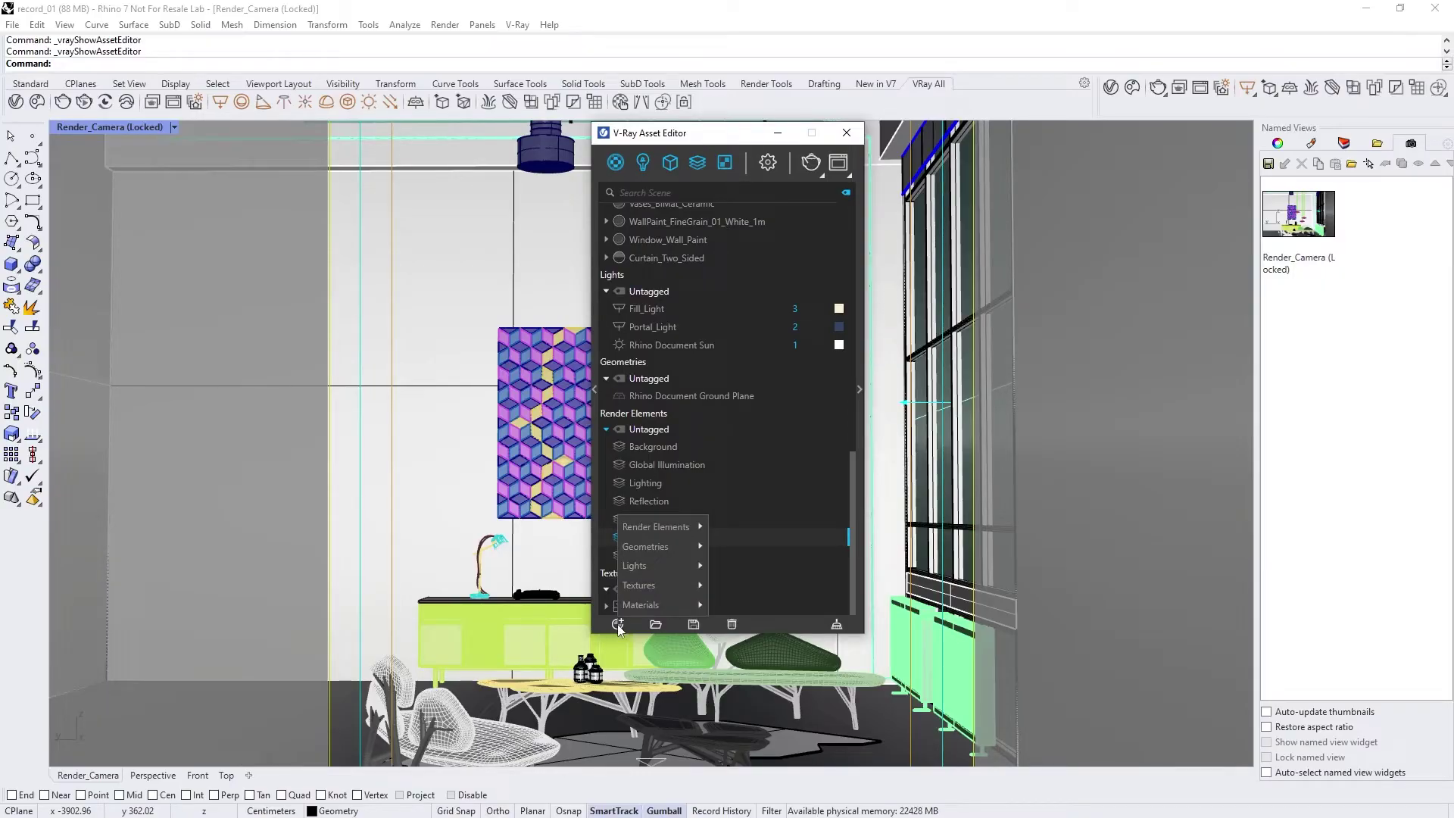
mouse_move(675, 571)
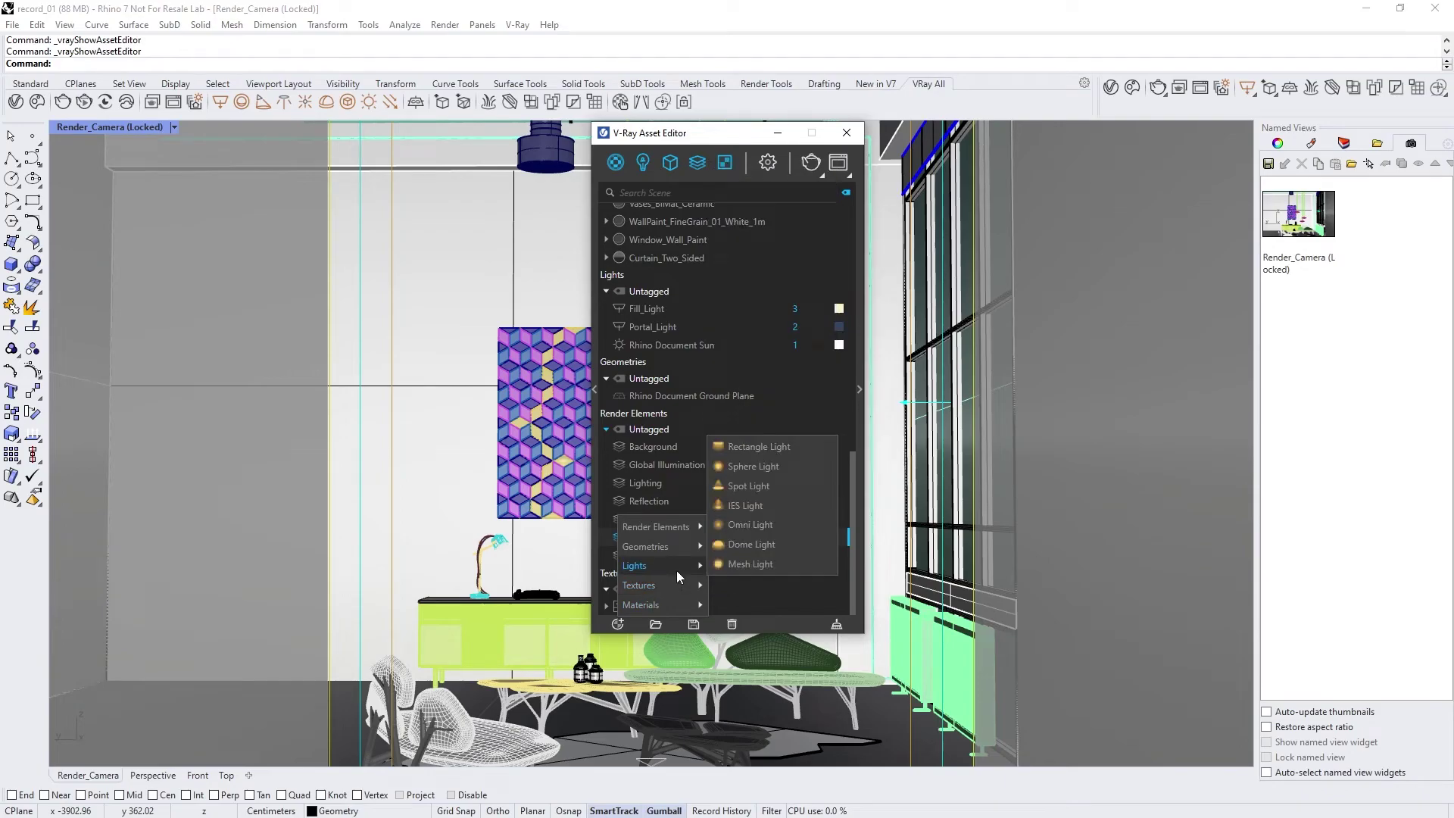
mouse_move(653, 527)
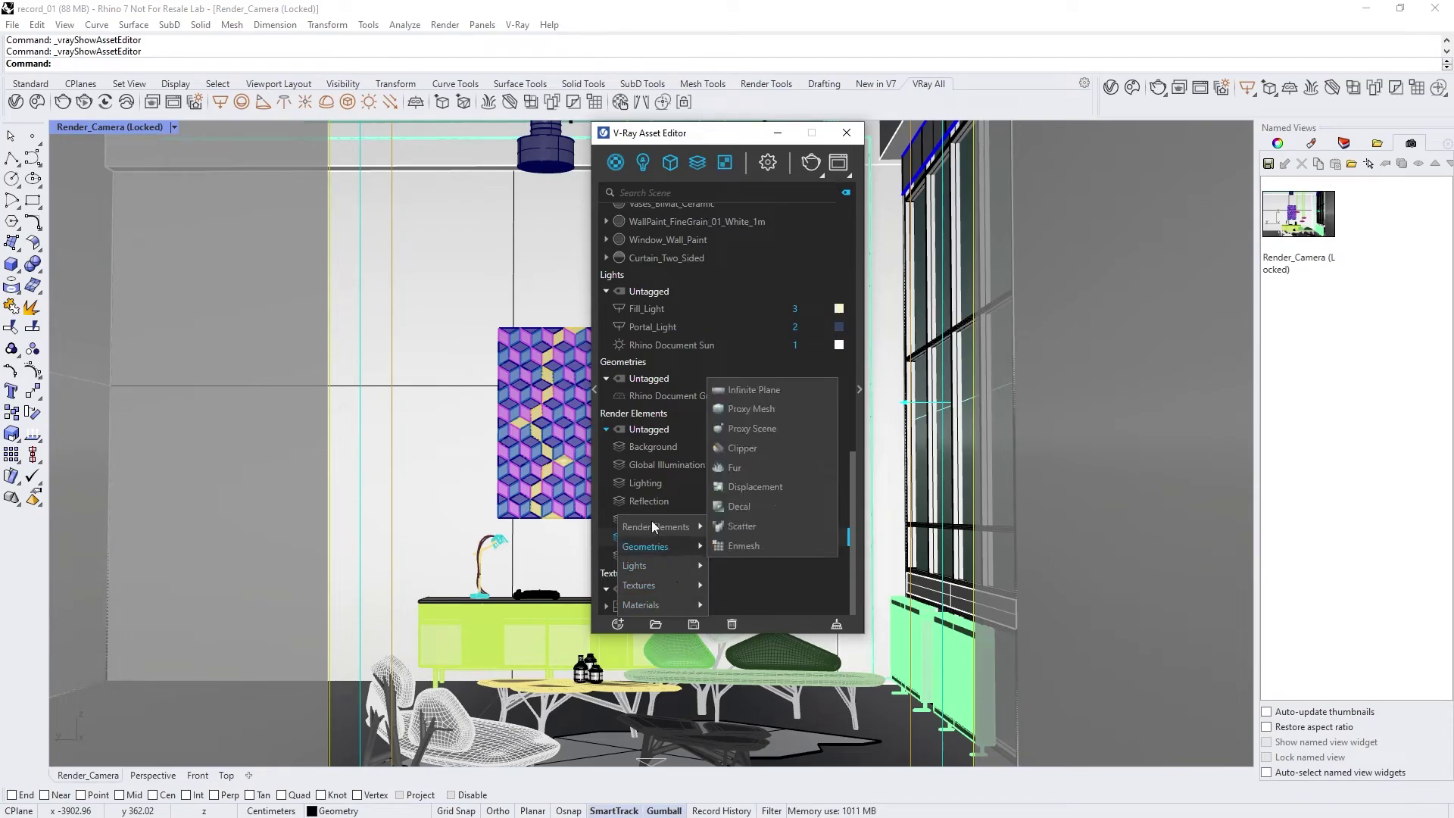
left_click(594, 388)
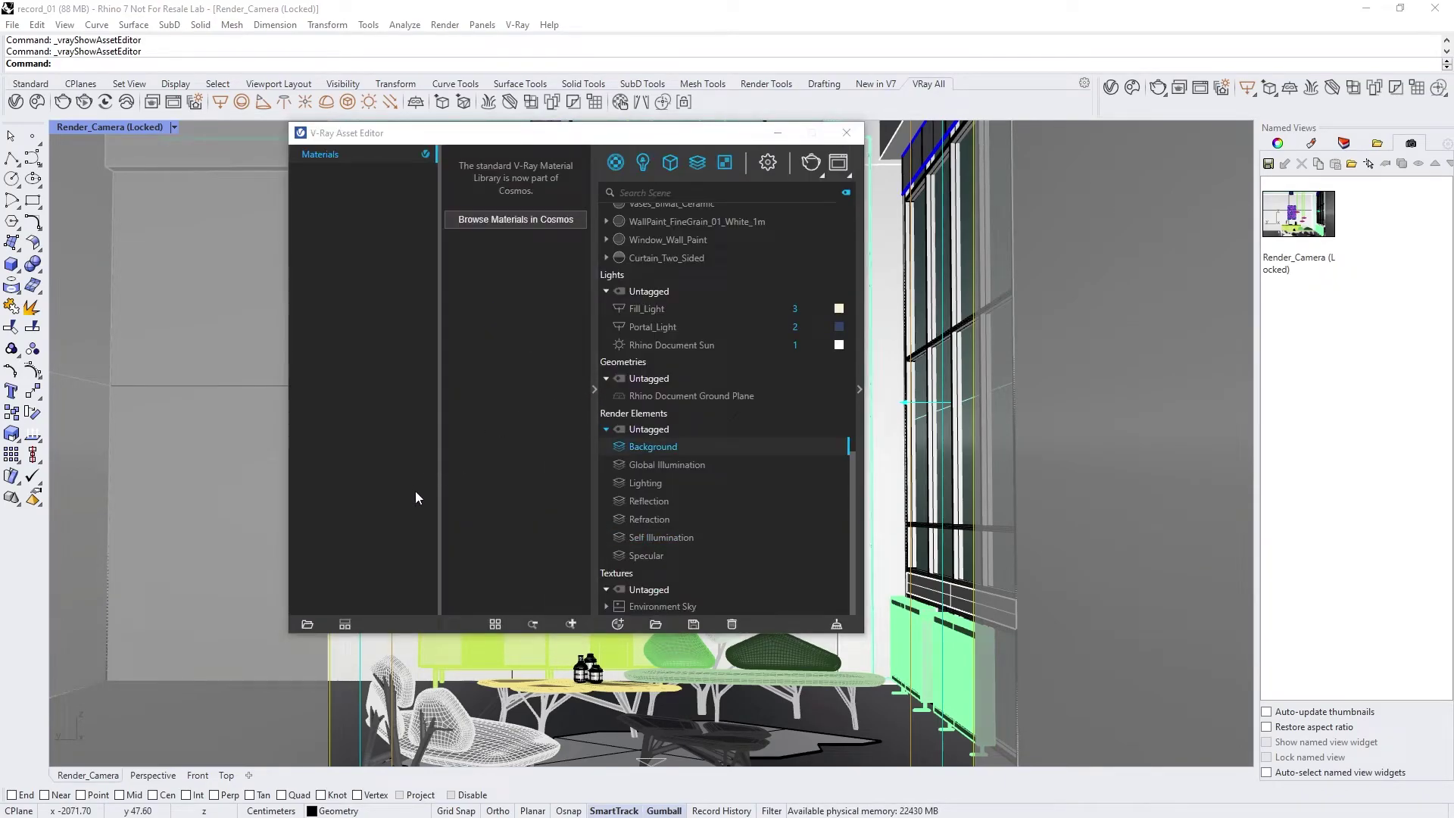
Set the material library's source folder to Library, showing Book_Pages, Carpet and Fill_Light
left_click(308, 624)
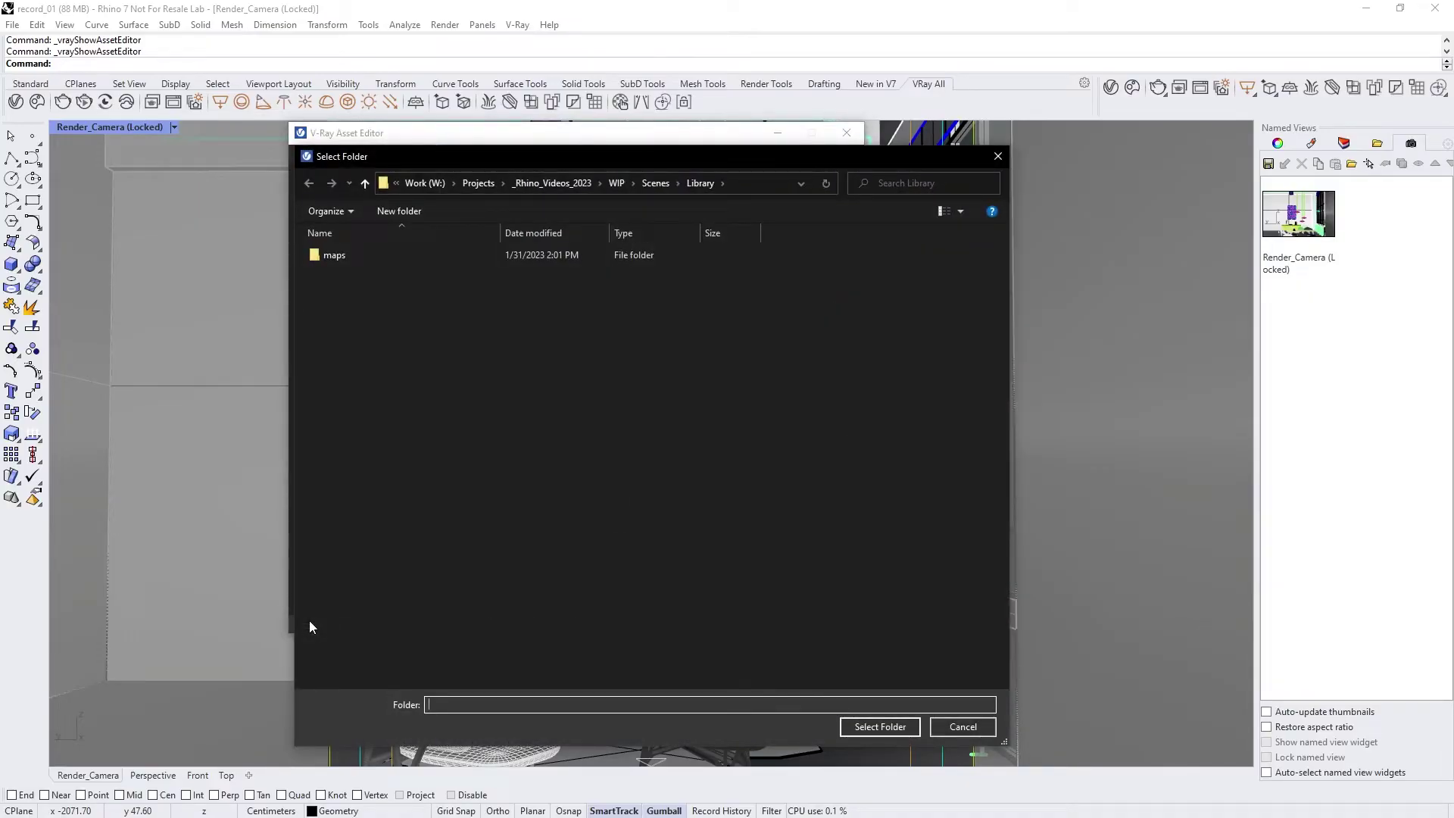
left_click(696, 185)
left_click(871, 726)
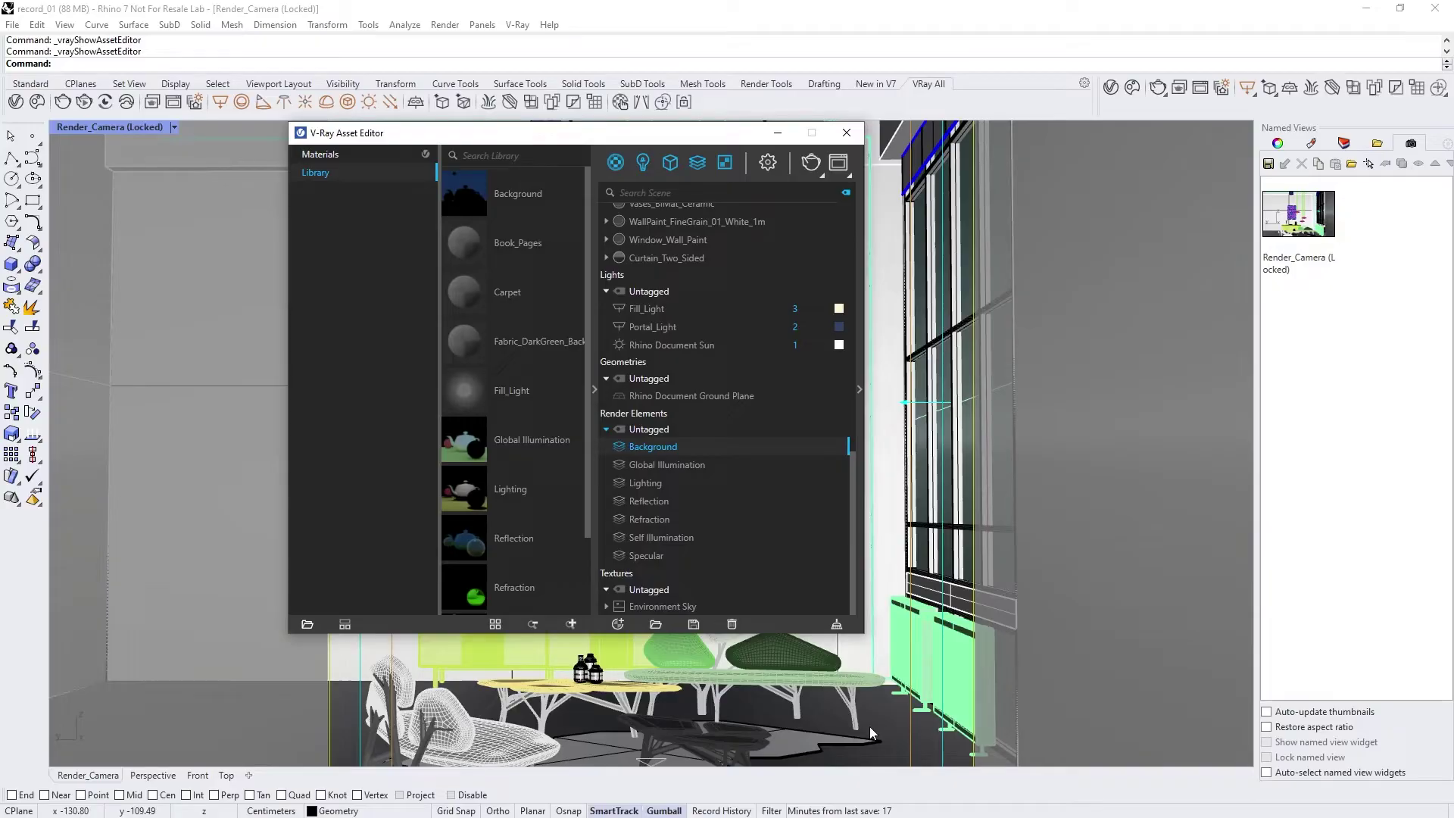
scroll(588, 294, "down", 2)
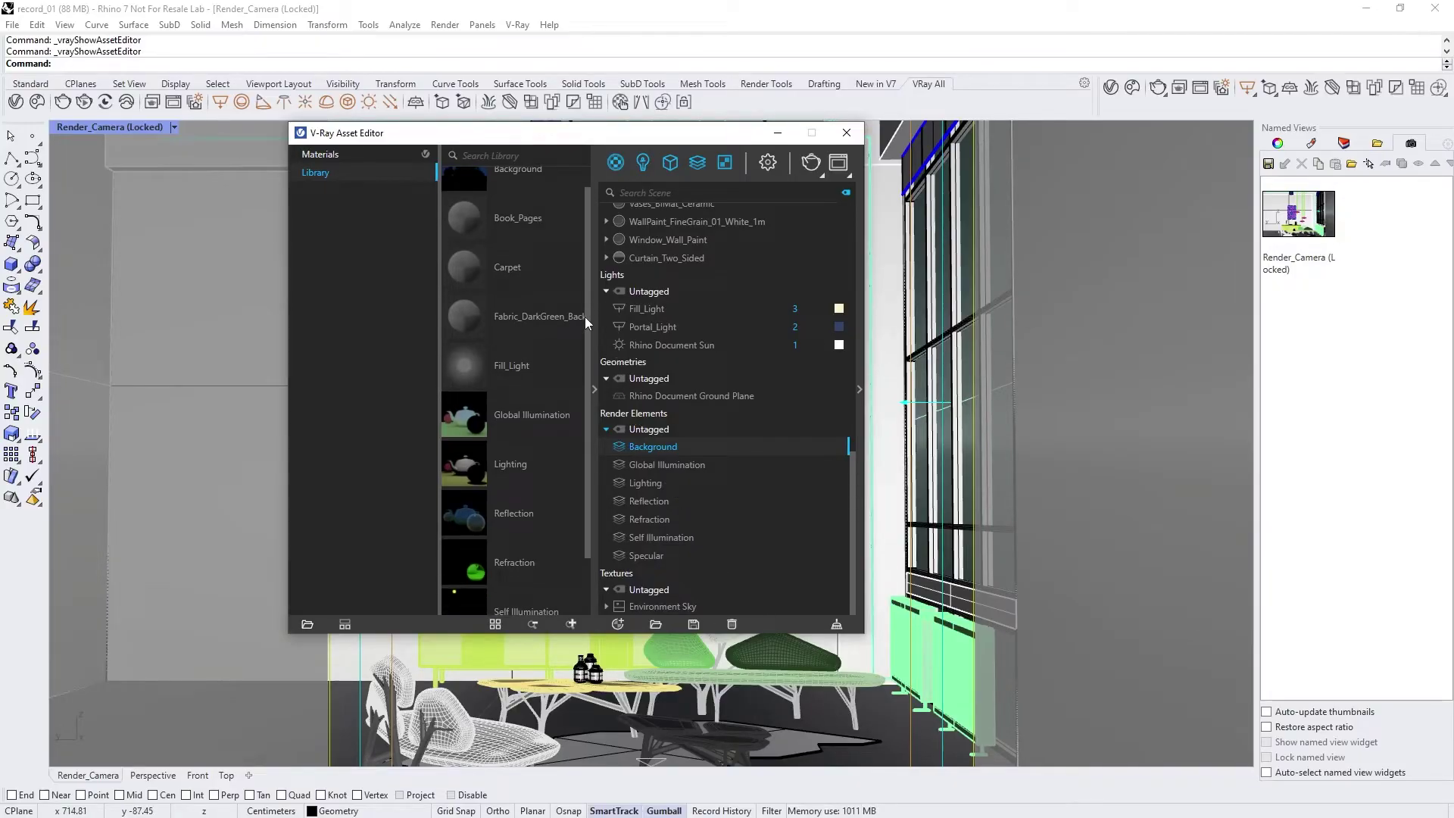
scroll(583, 348, "up", 2)
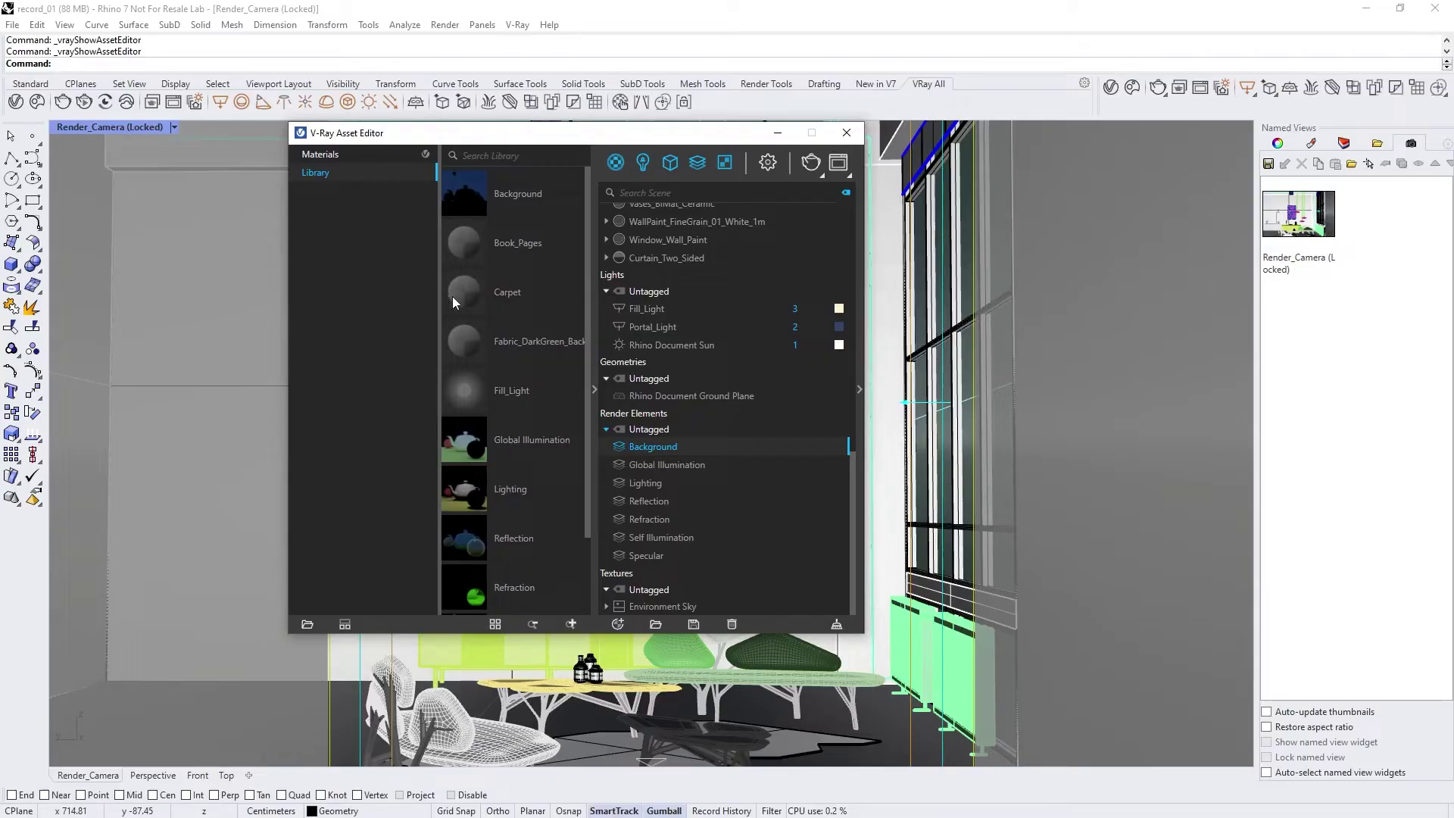
Add library Carpet to the scene as Carpet#1 and save Emissive_BG_Plane as a material file
left_click_drag(453, 297, 688, 263)
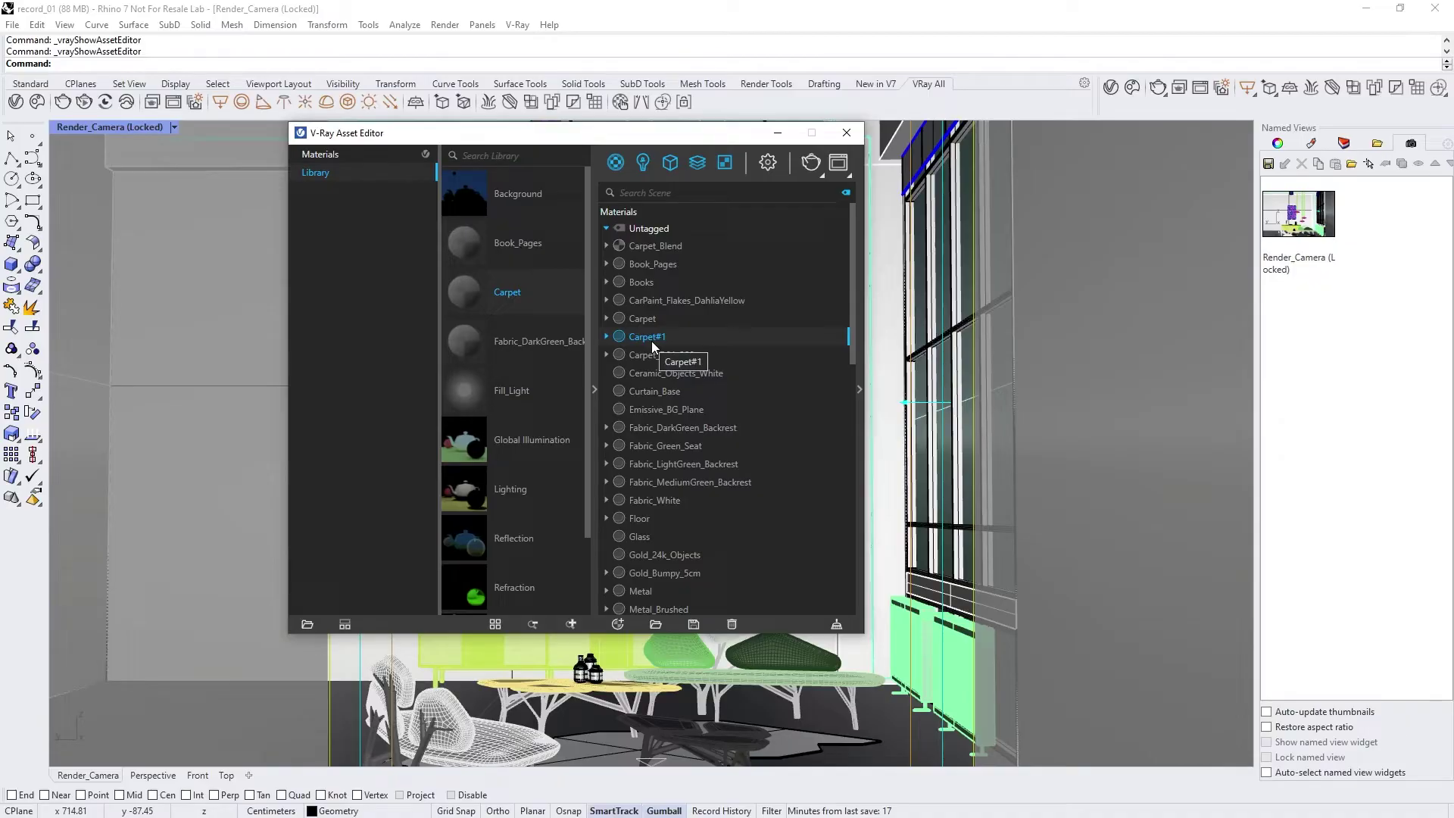
left_click(662, 410)
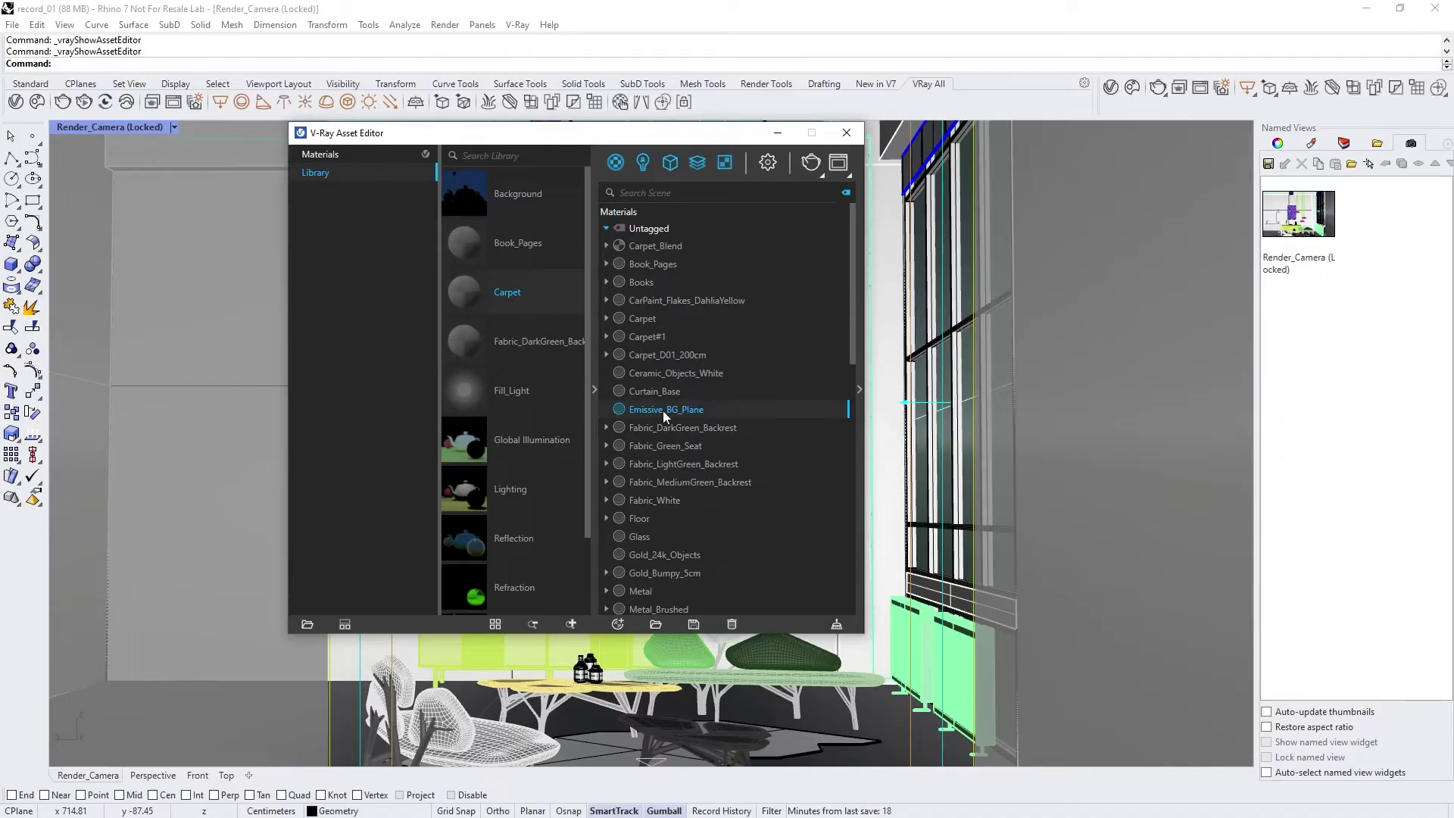
right_click(662, 411)
mouse_move(699, 468)
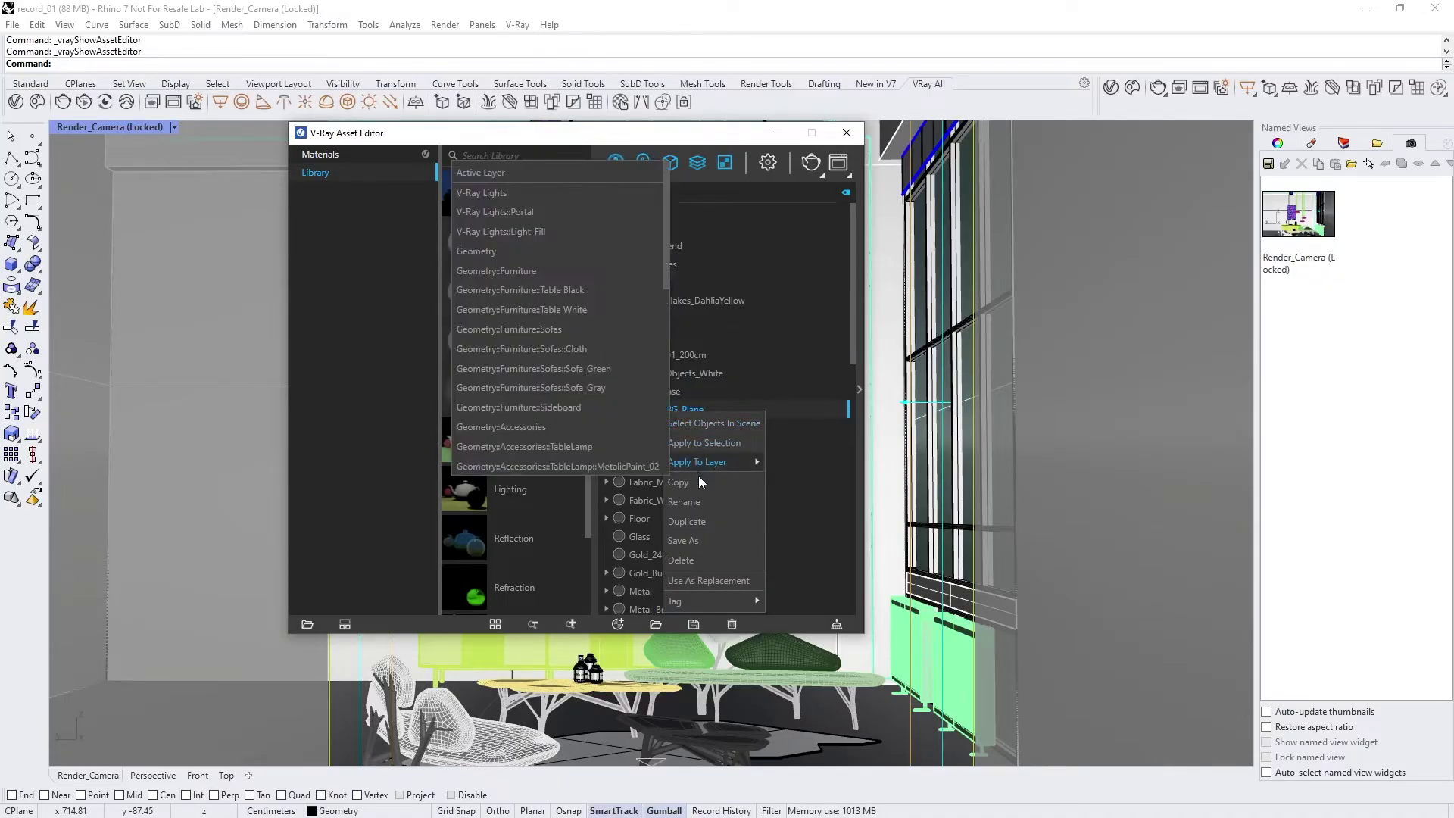
left_click(698, 540)
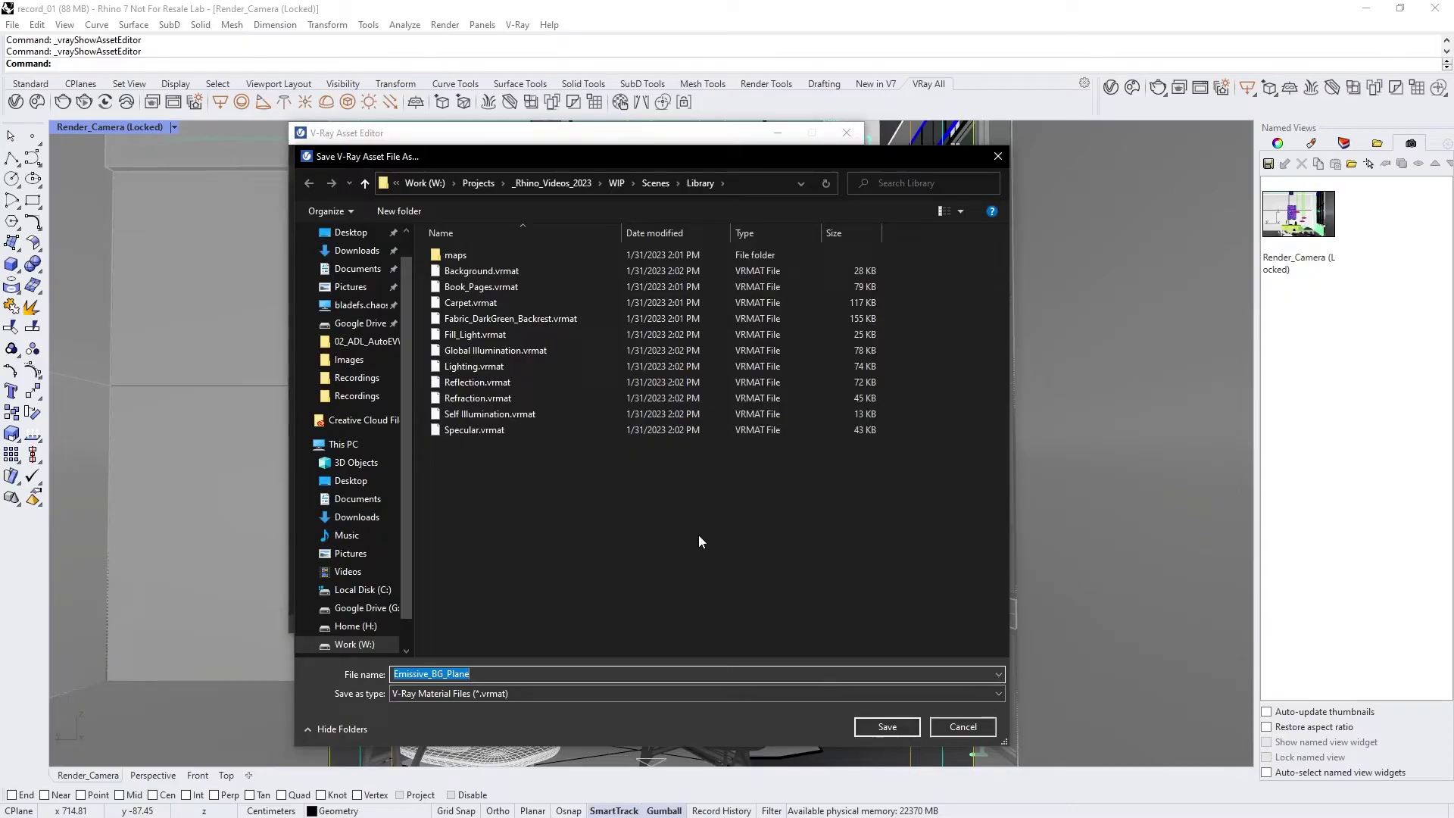
left_click(879, 725)
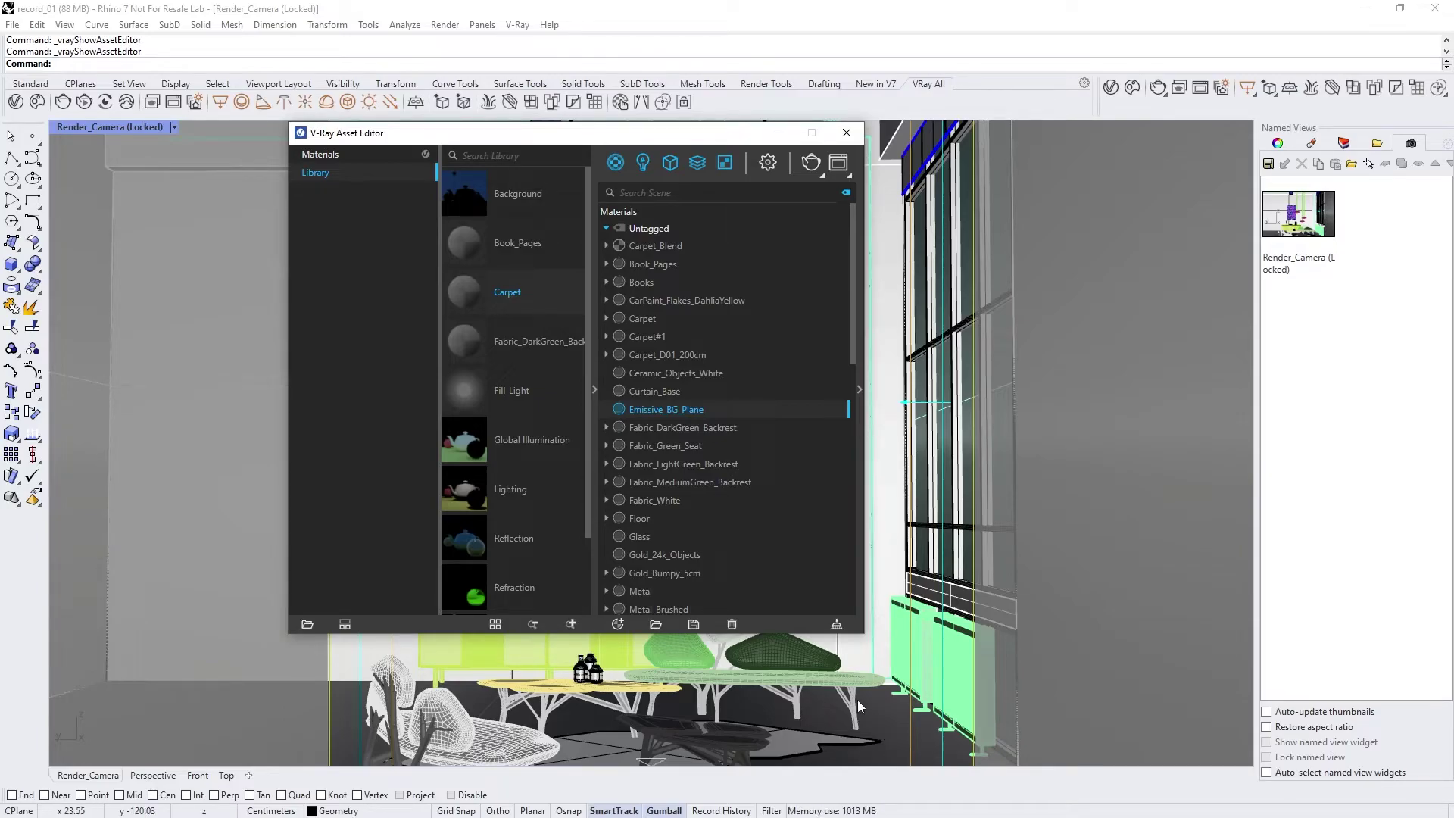
Open the Cosmos browser and view the Accessories and Lighting 3D models
left_click(348, 153)
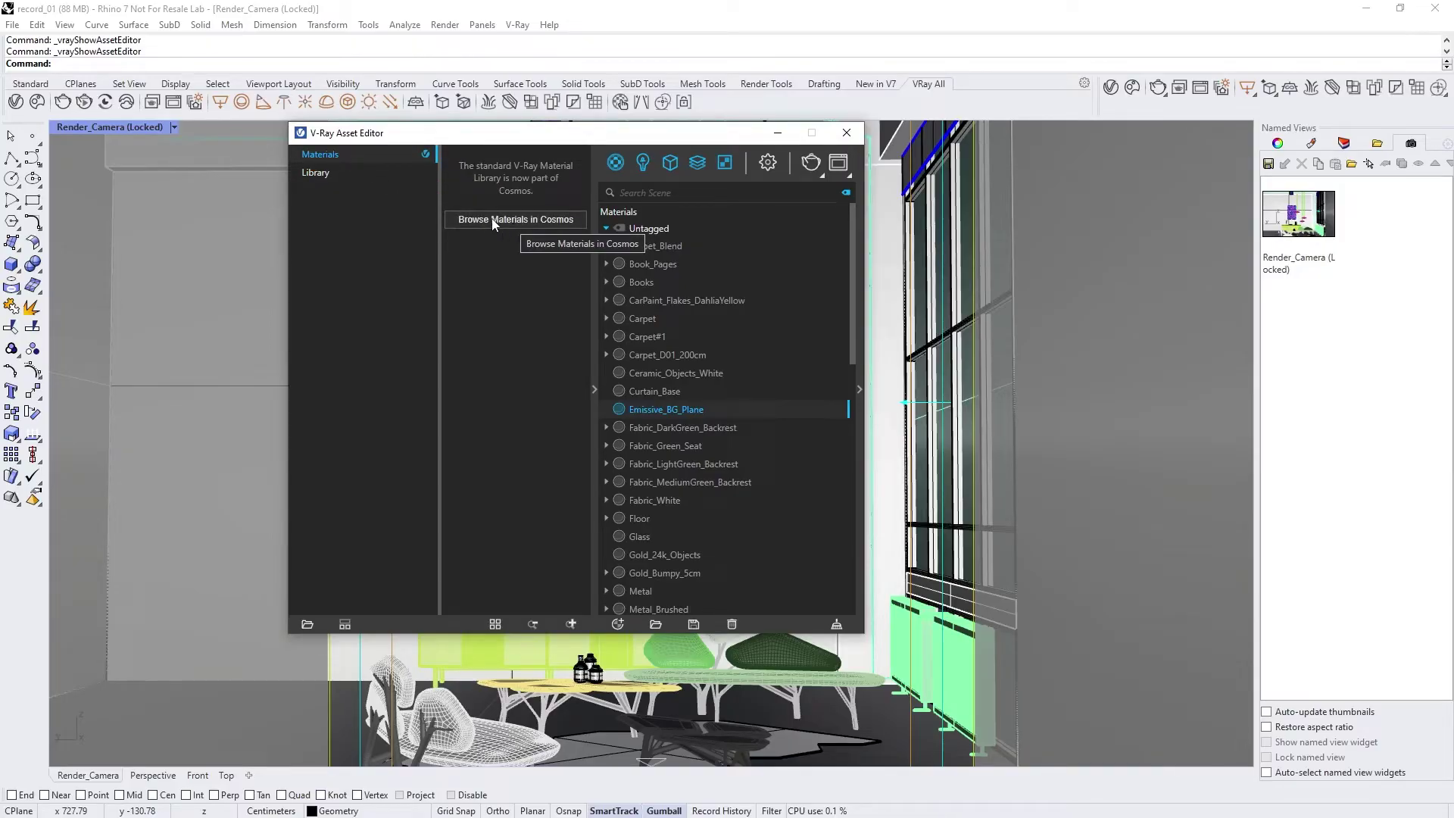
left_click(512, 223)
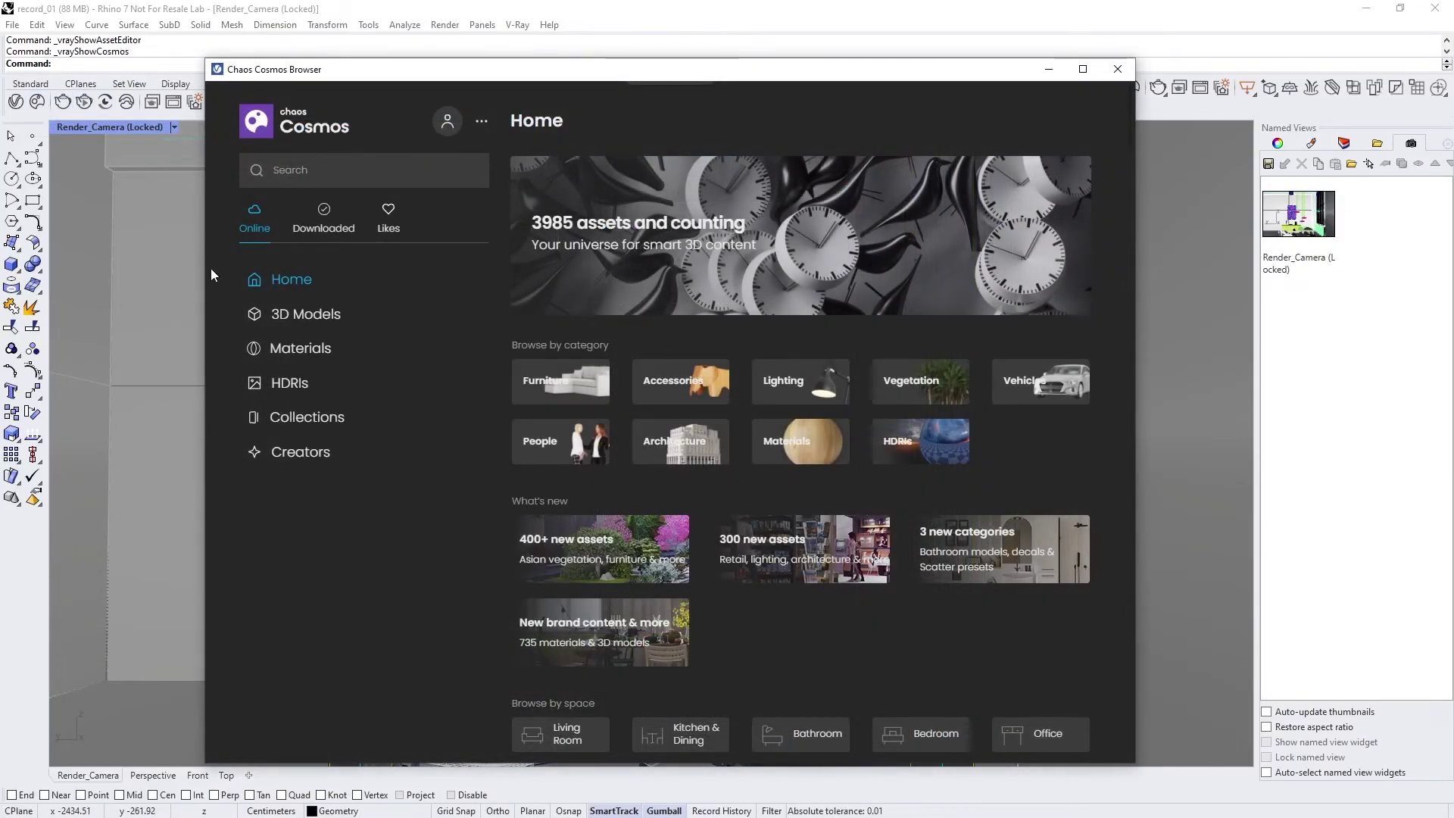
left_click(292, 315)
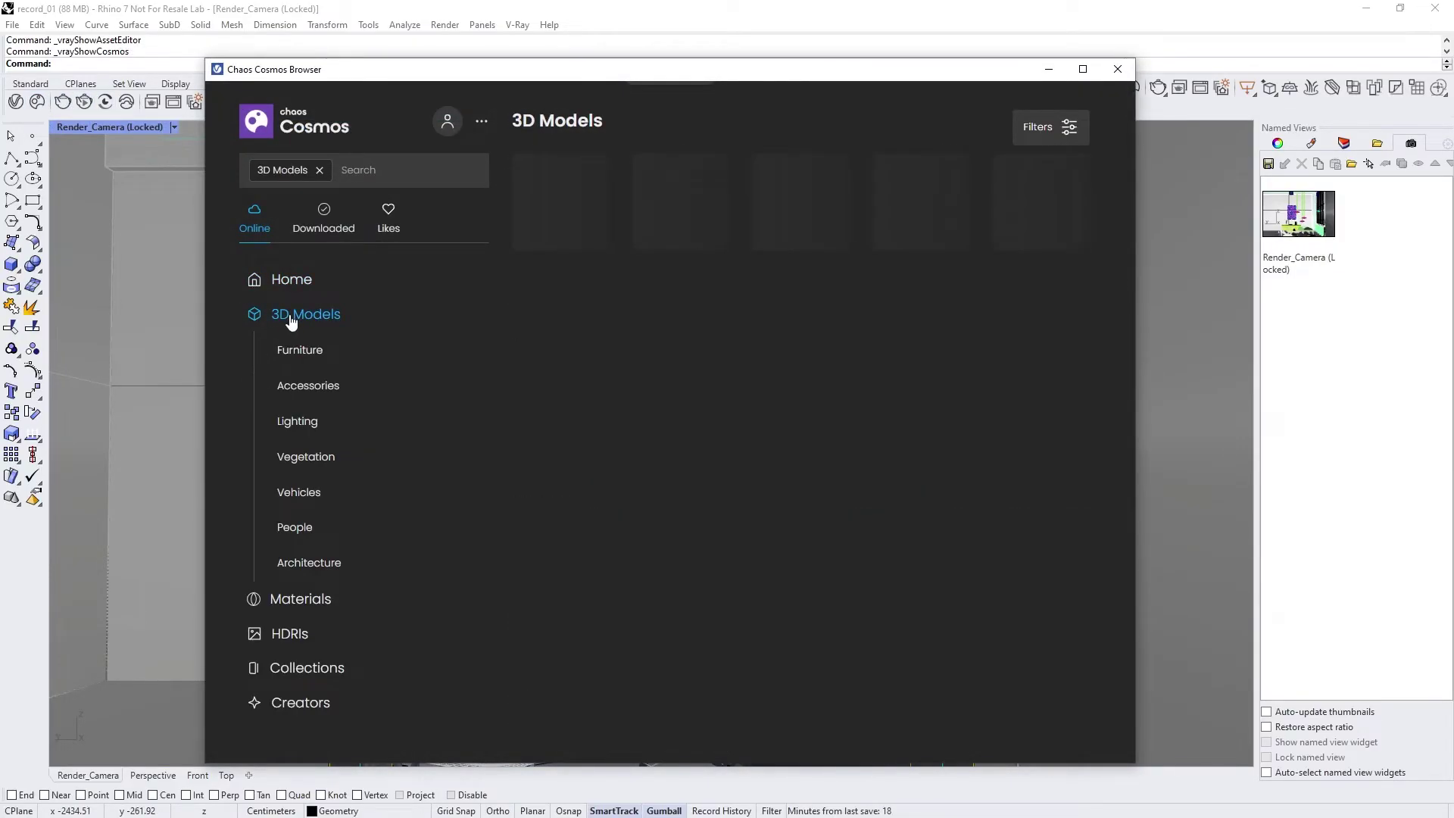
left_click(305, 387)
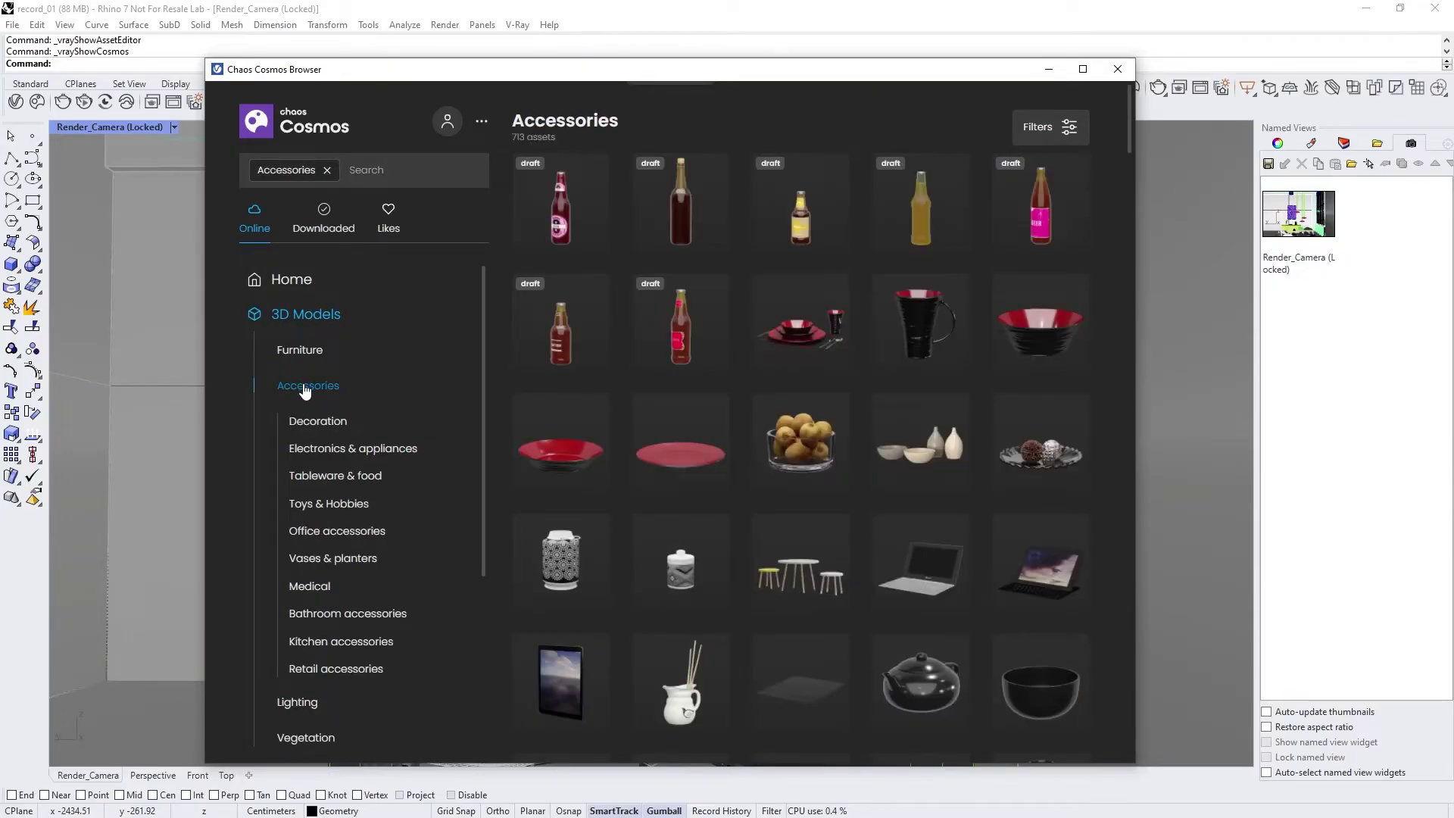
scroll(308, 416, "down", 3)
left_click(297, 445)
Browse the Concrete and Diagrammatic materials, then the HDRIs category in Cosmos
left_click(286, 626)
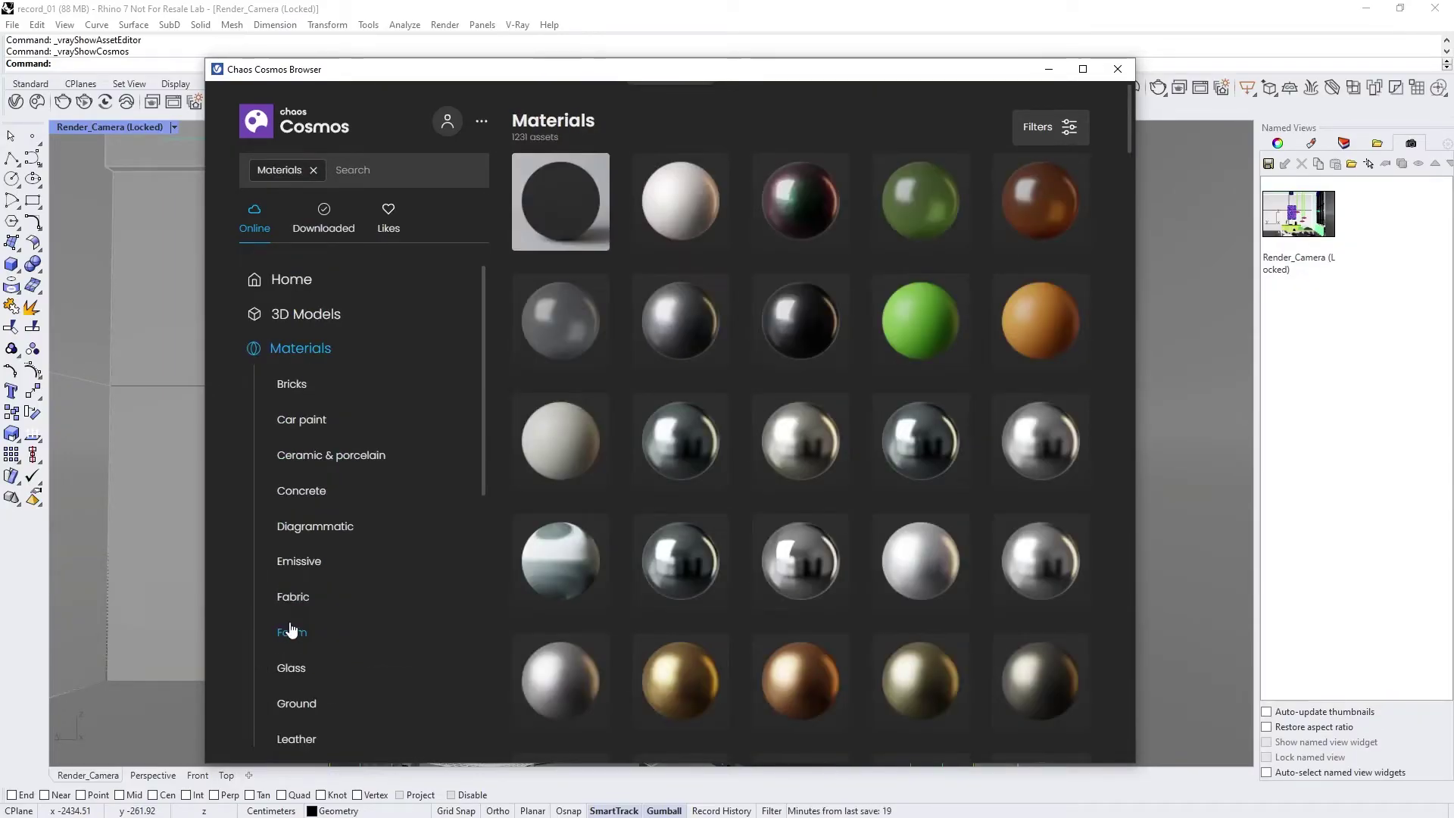
left_click(294, 497)
left_click(297, 530)
scroll(295, 538, "down", 6)
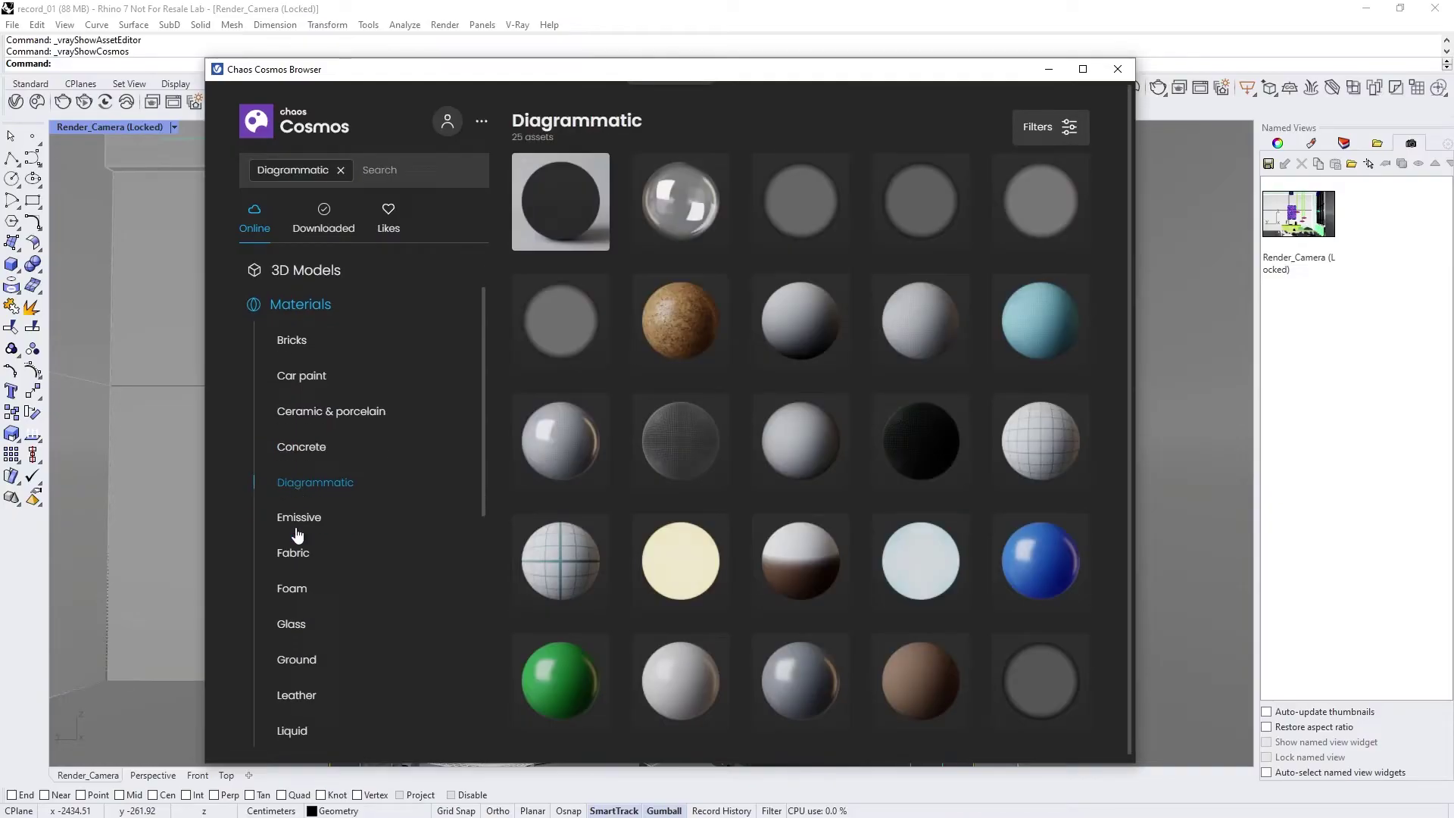
left_click(293, 656)
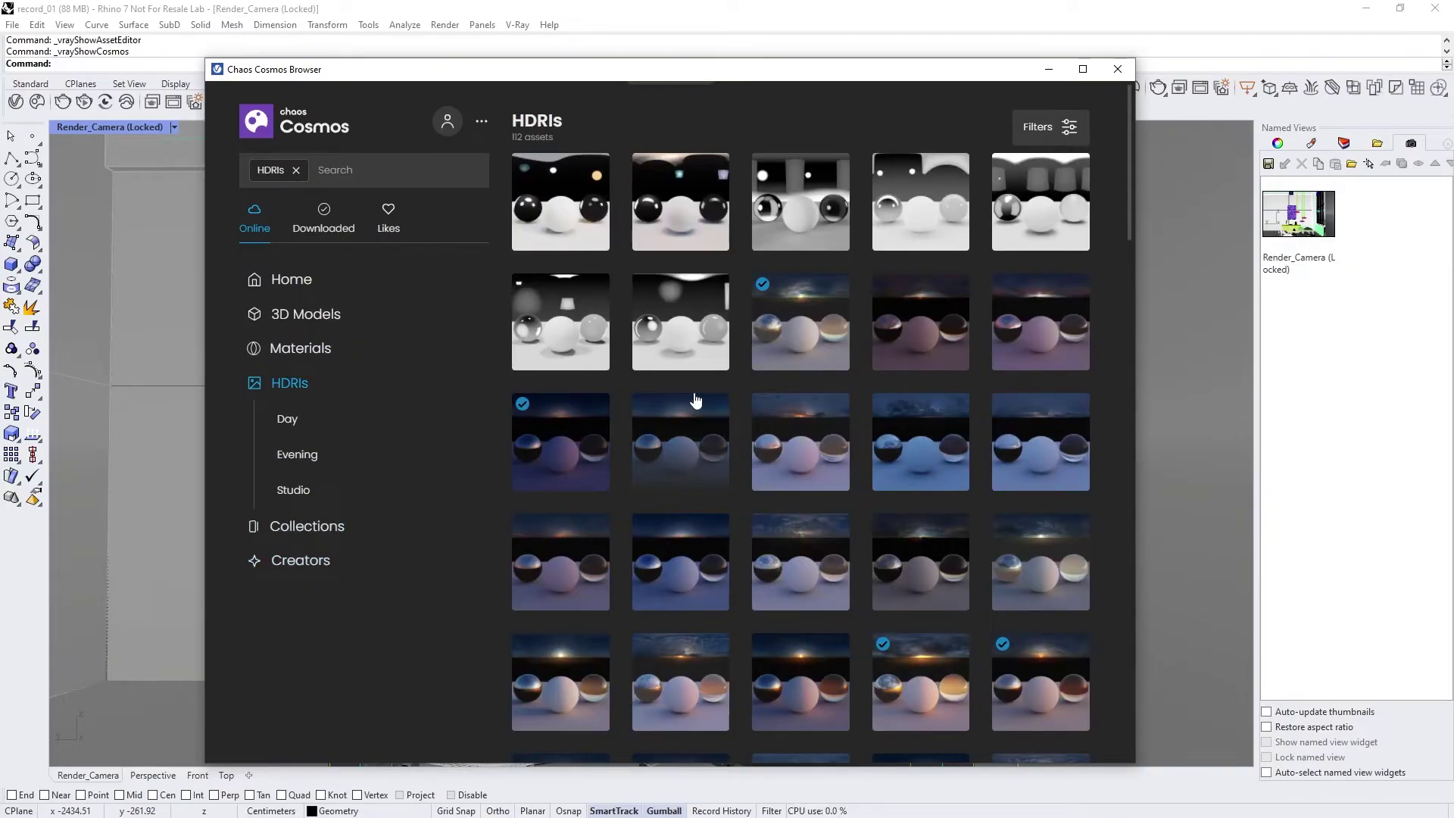
Close Cosmos and show the Floor material's Reflection settings (glossiness 0.89, IOR 1.6) with an enlarged preview
left_click(1118, 69)
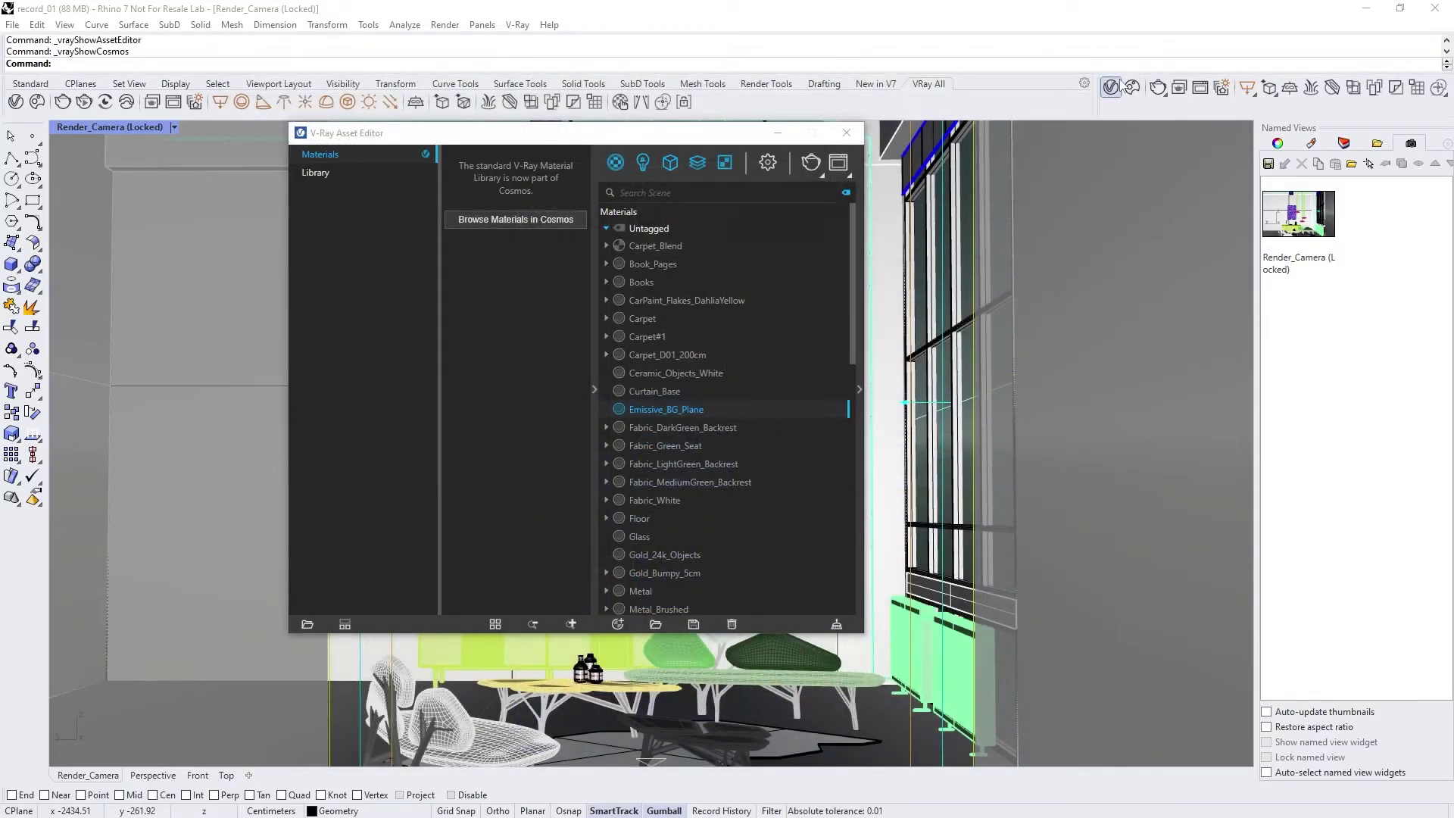
left_click(861, 390)
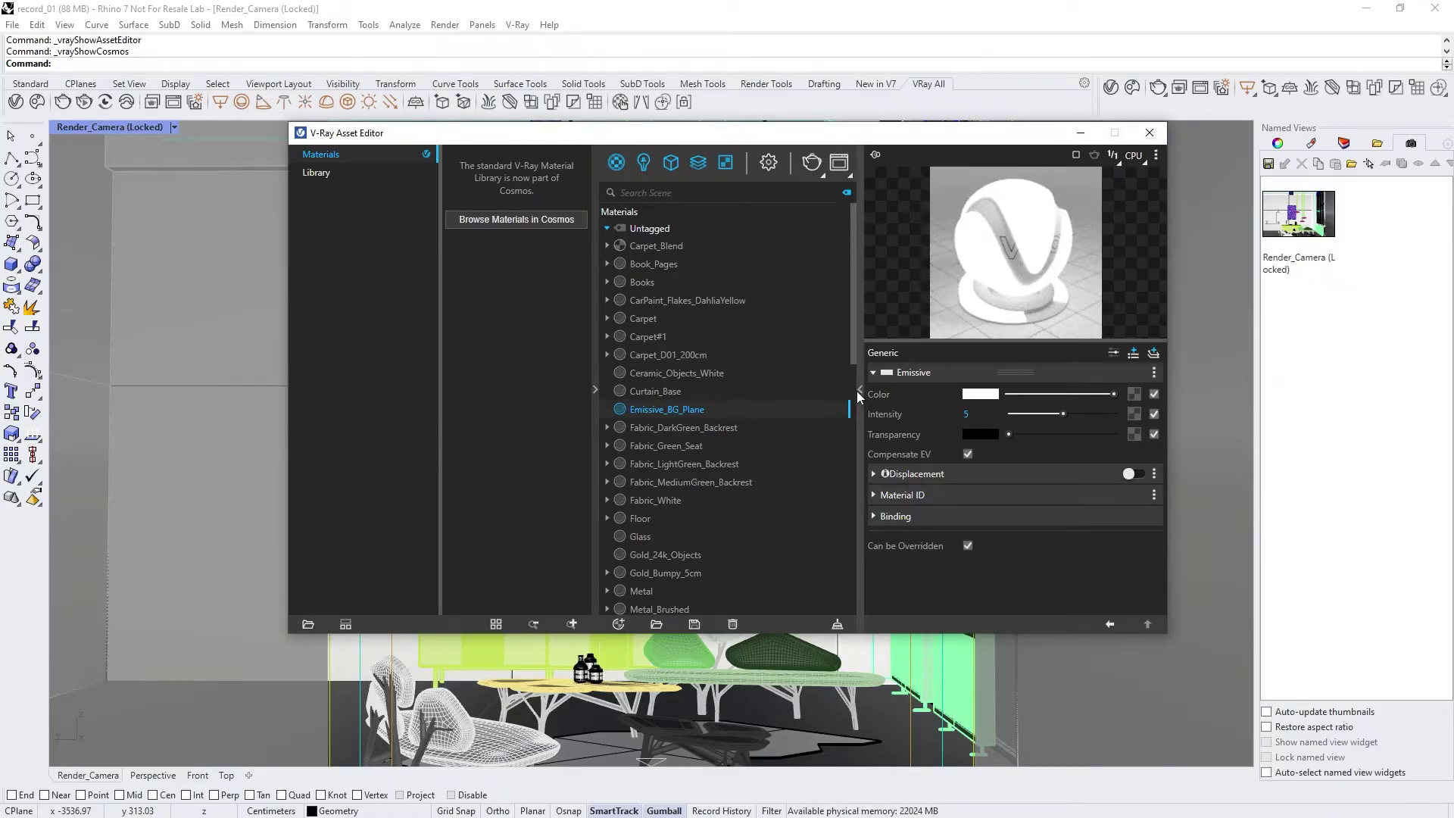
left_click(652, 519)
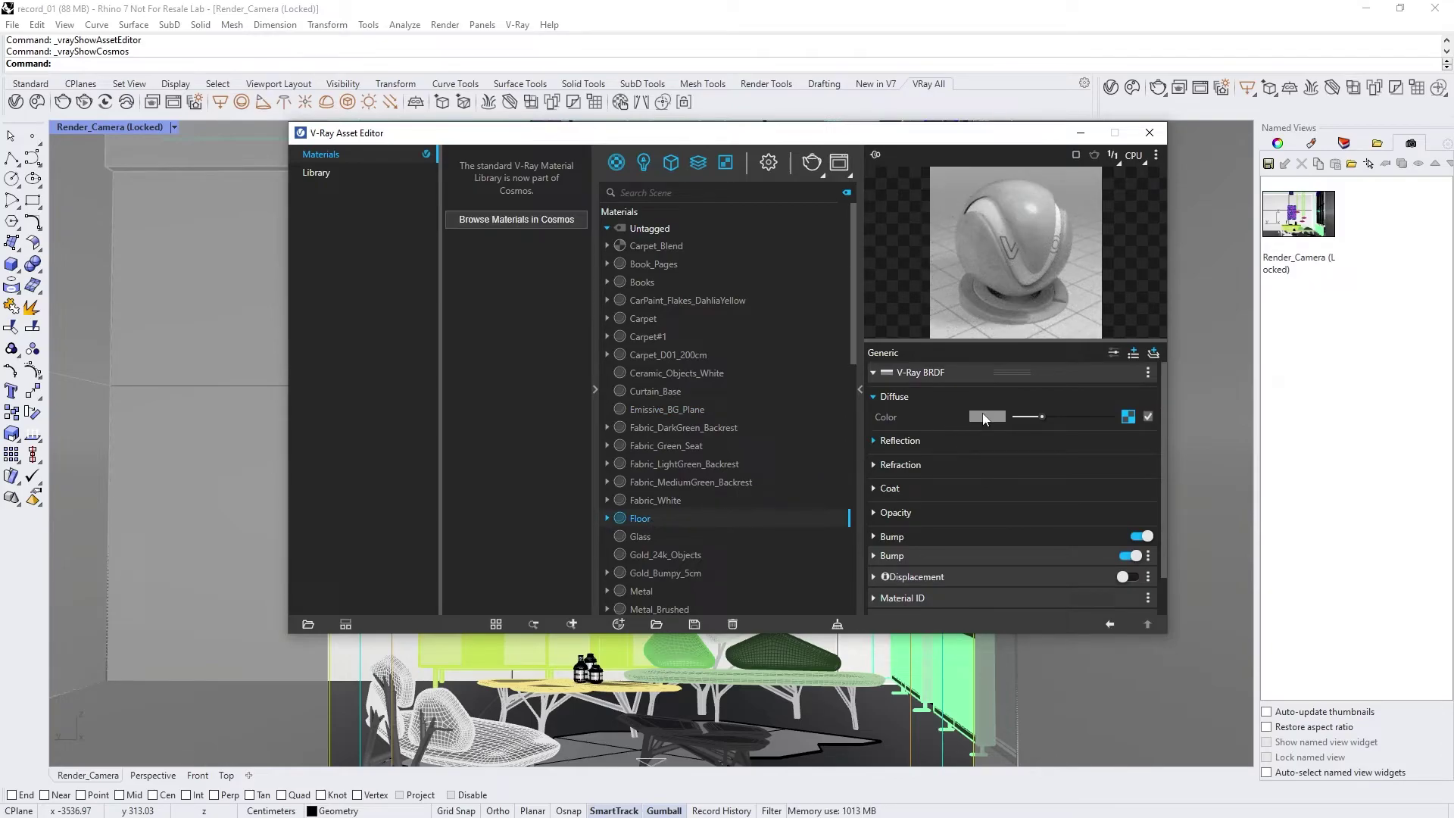
left_click(968, 440)
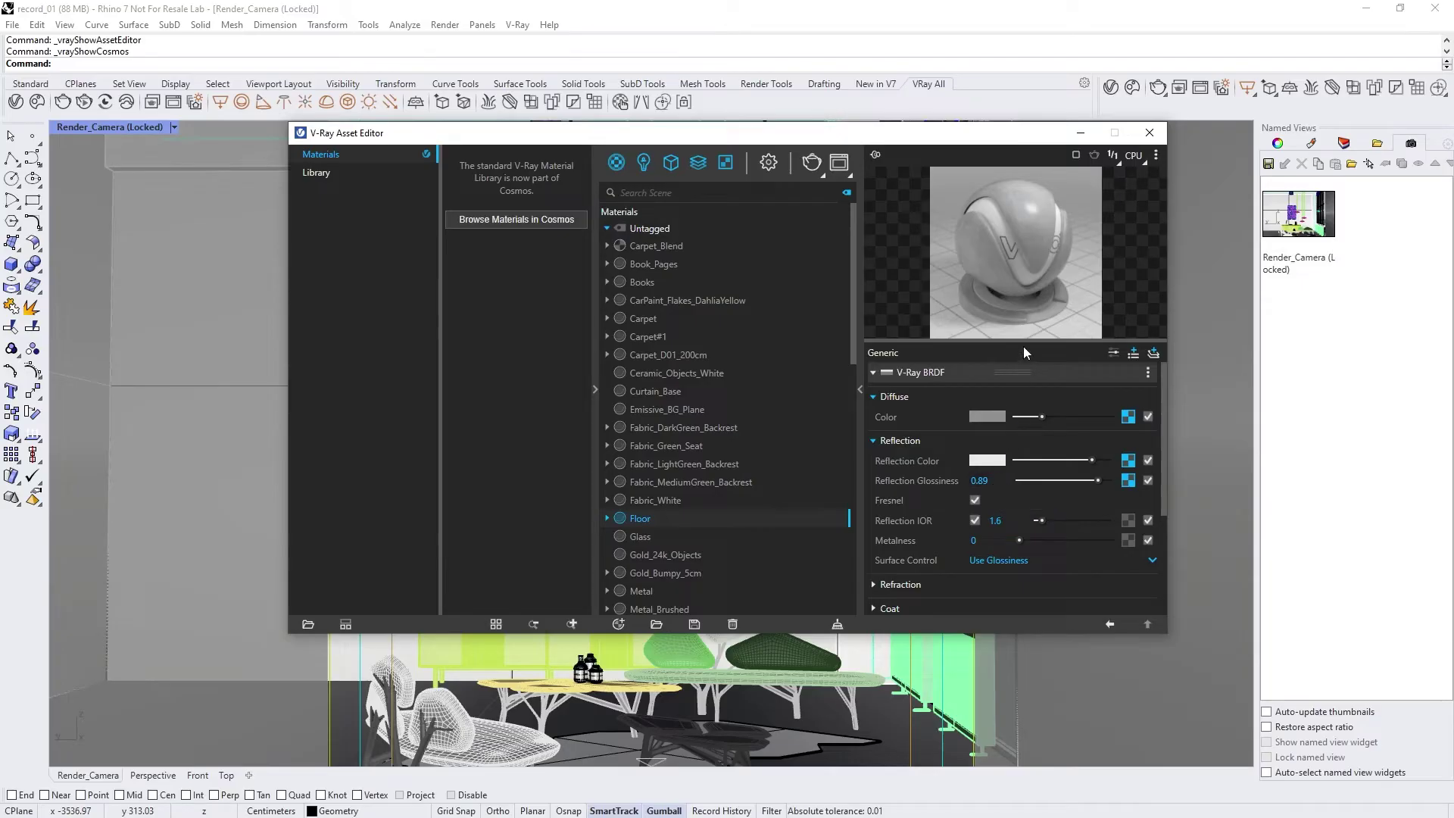
left_click_drag(1027, 343, 1032, 409)
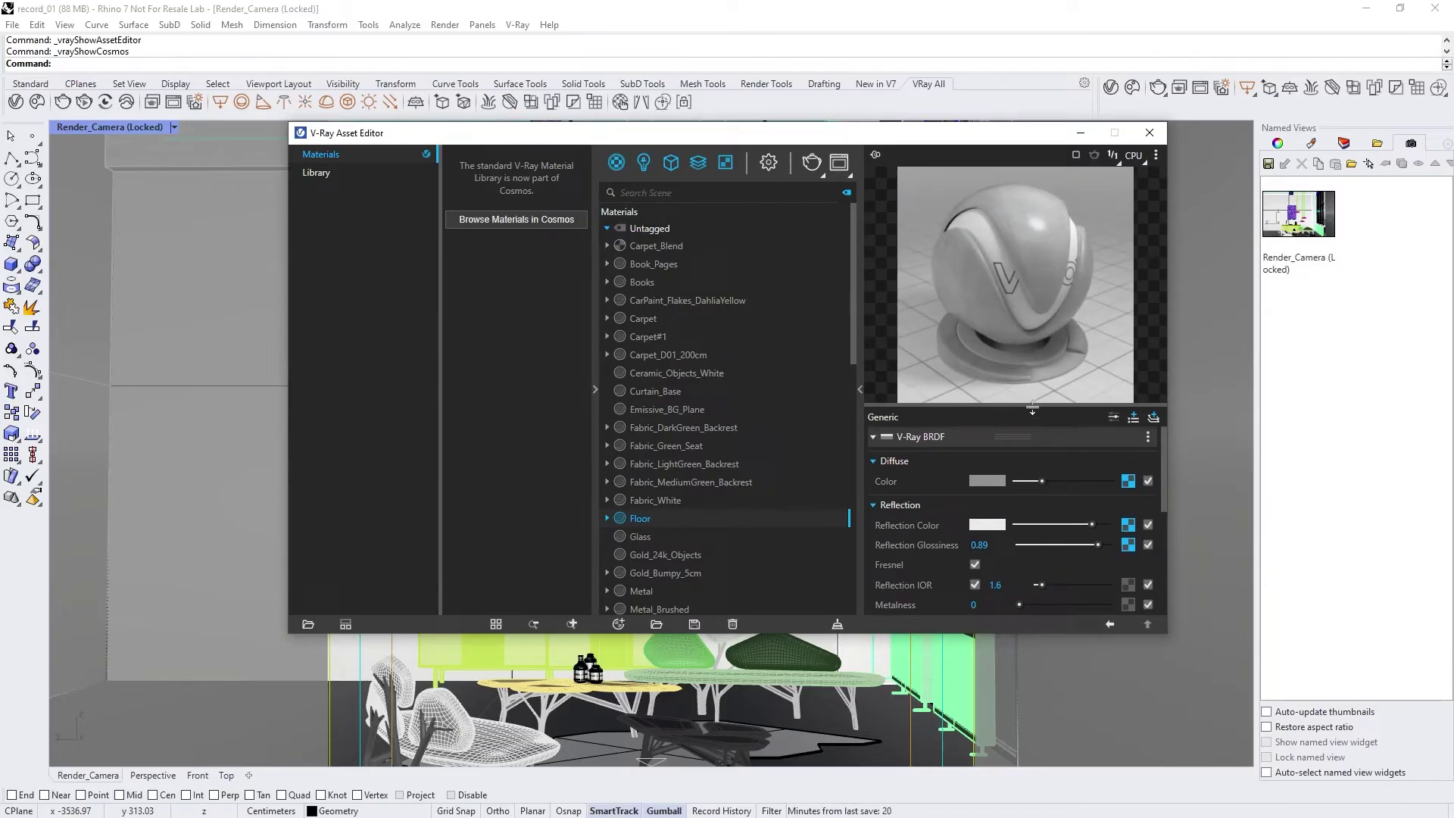
Select Fill_Light in the Lights list and set its intensity to 4.9
left_click(643, 163)
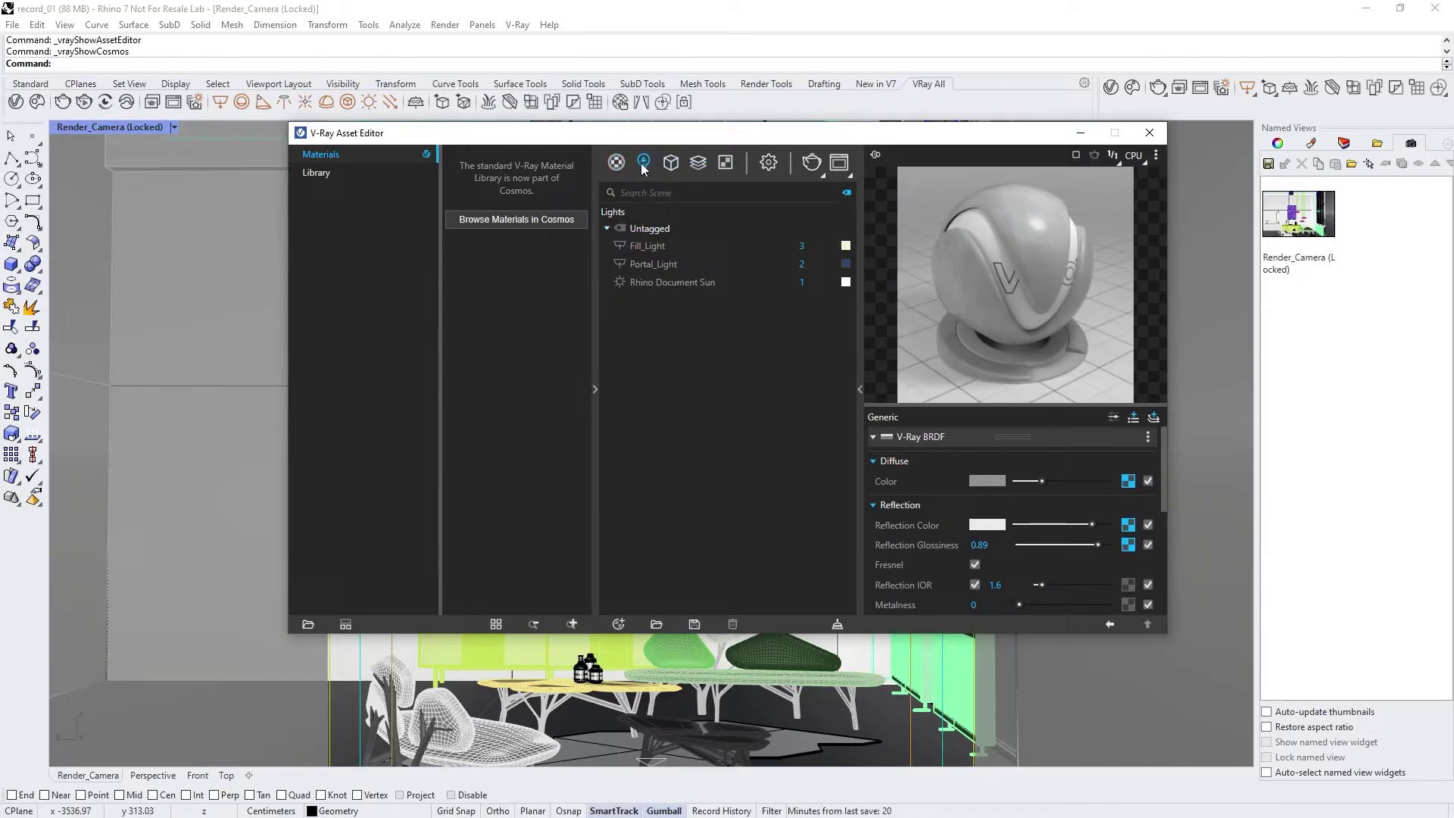
left_click(653, 246)
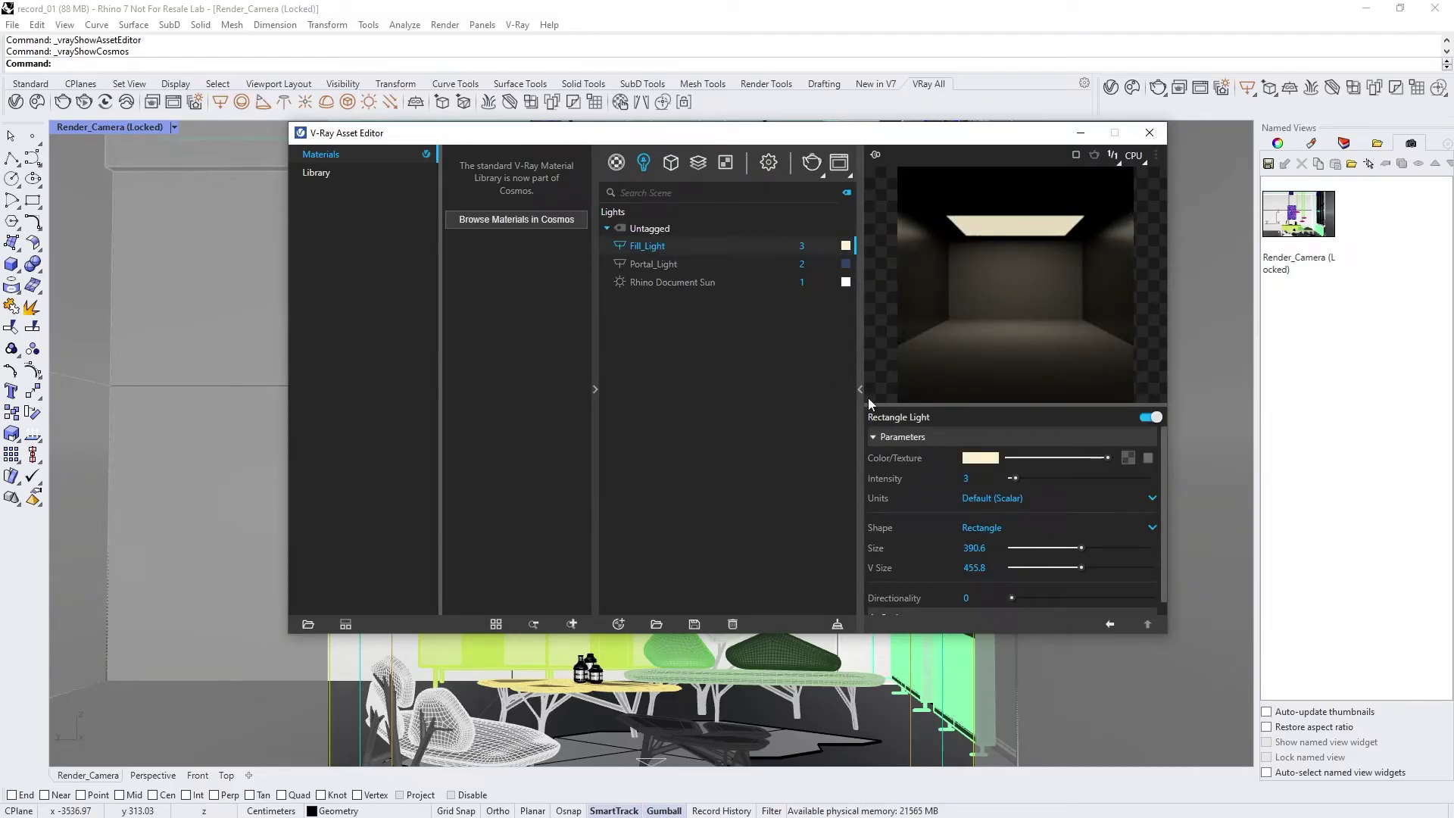
left_click_drag(1016, 478, 1029, 478)
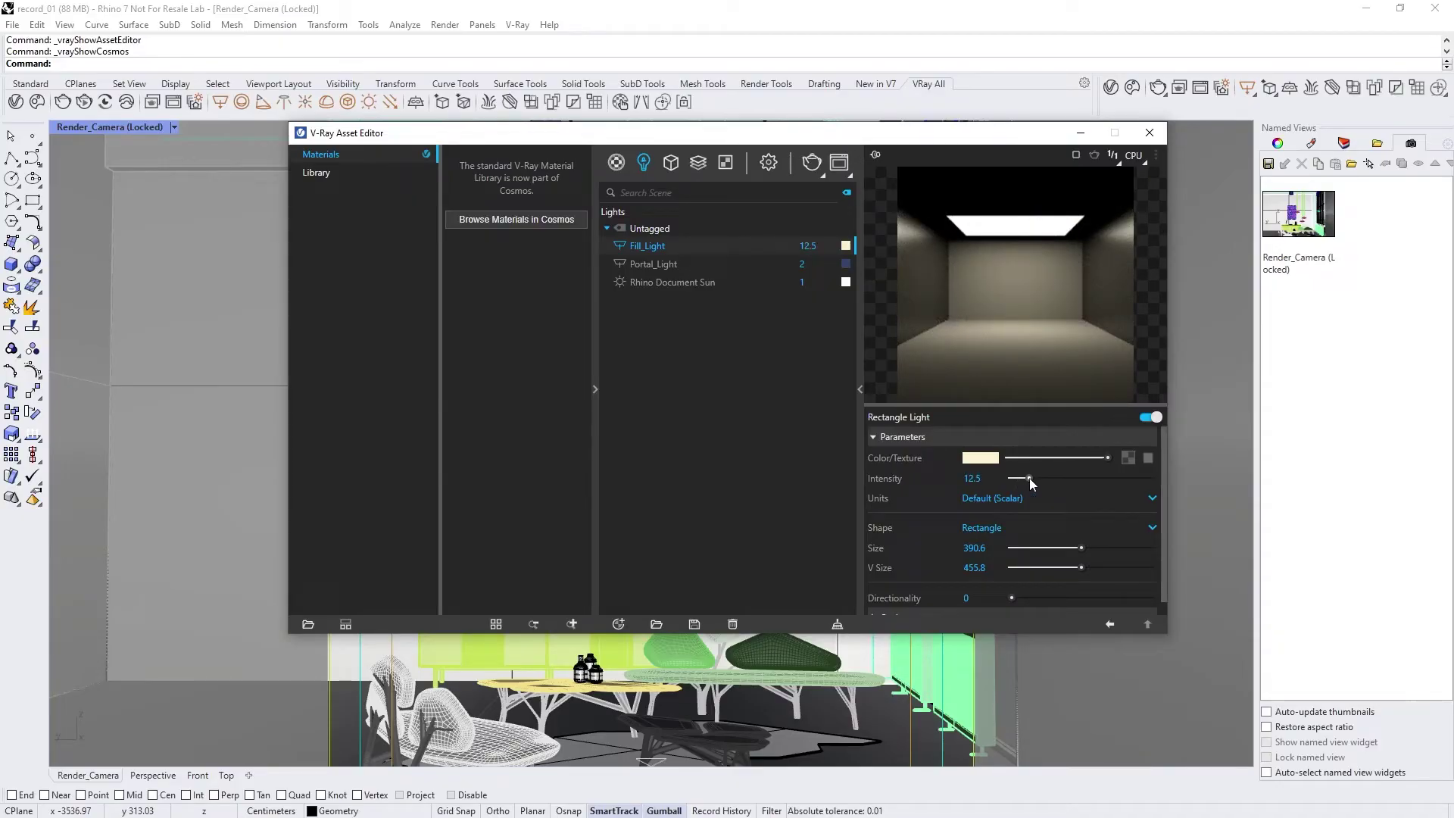
left_click_drag(1029, 478, 1018, 479)
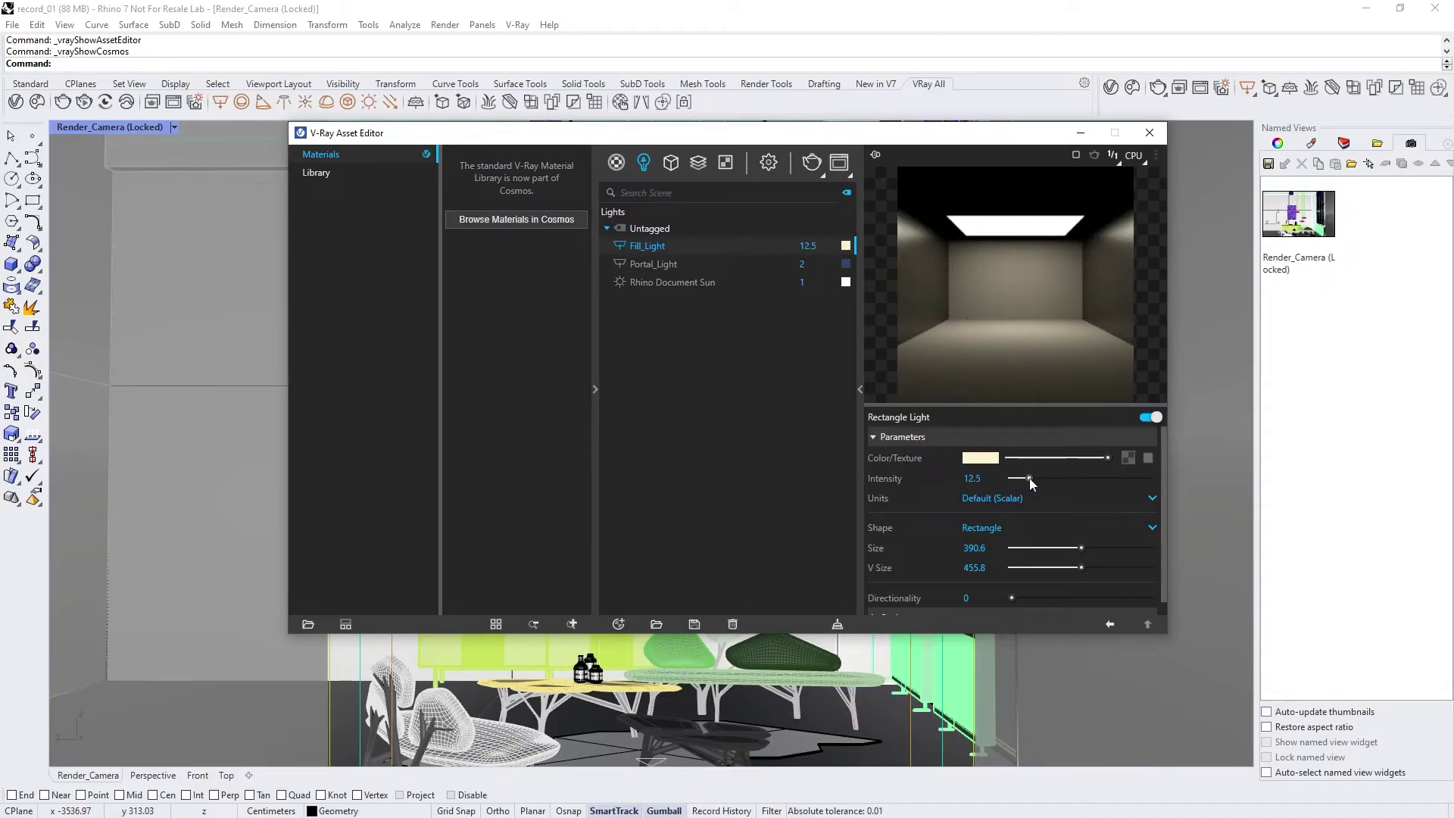
Turn off Progressive in Render Settings for bucket rendering at size 32, keeping High quality
left_click(768, 163)
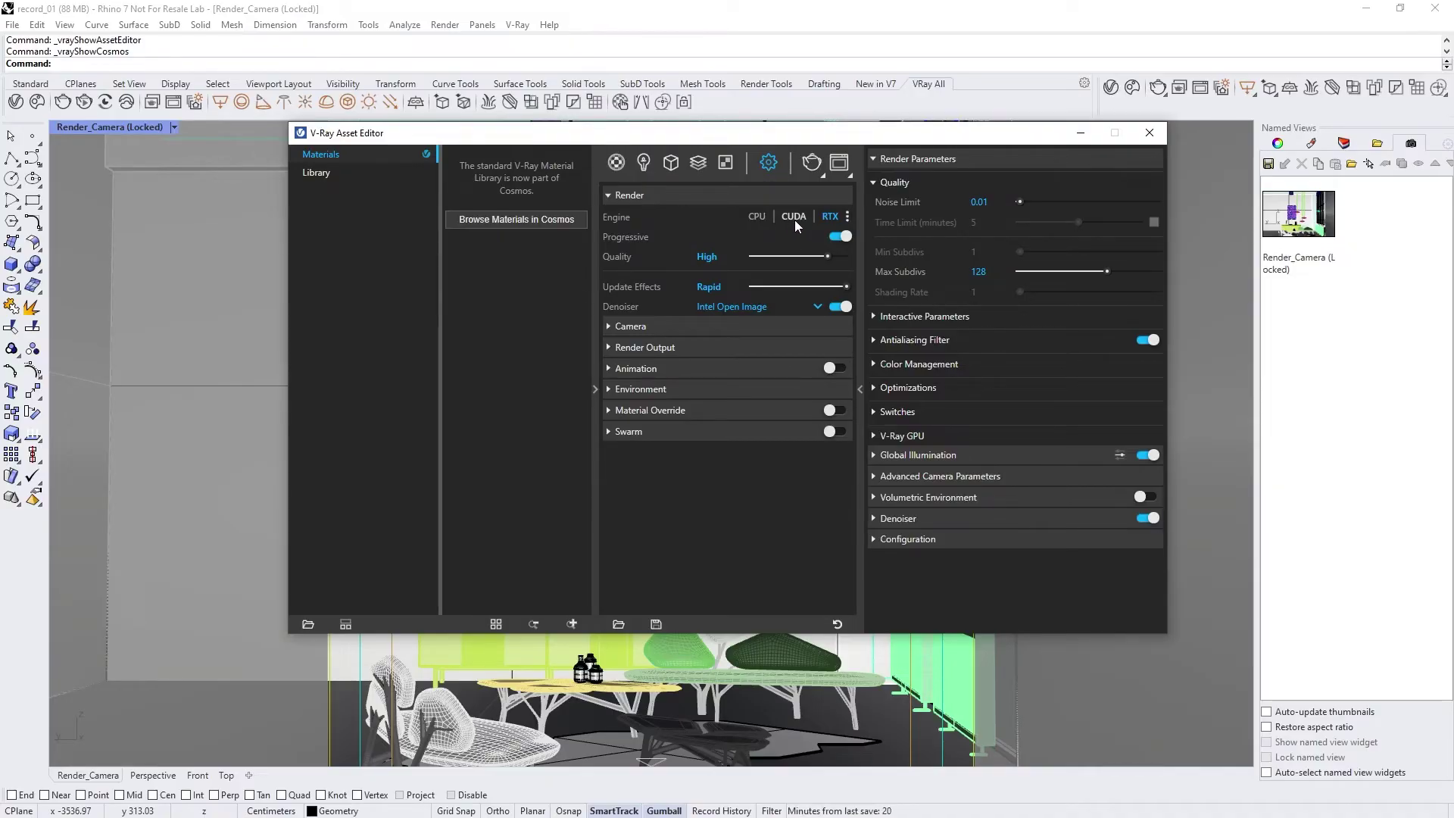
left_click(836, 235)
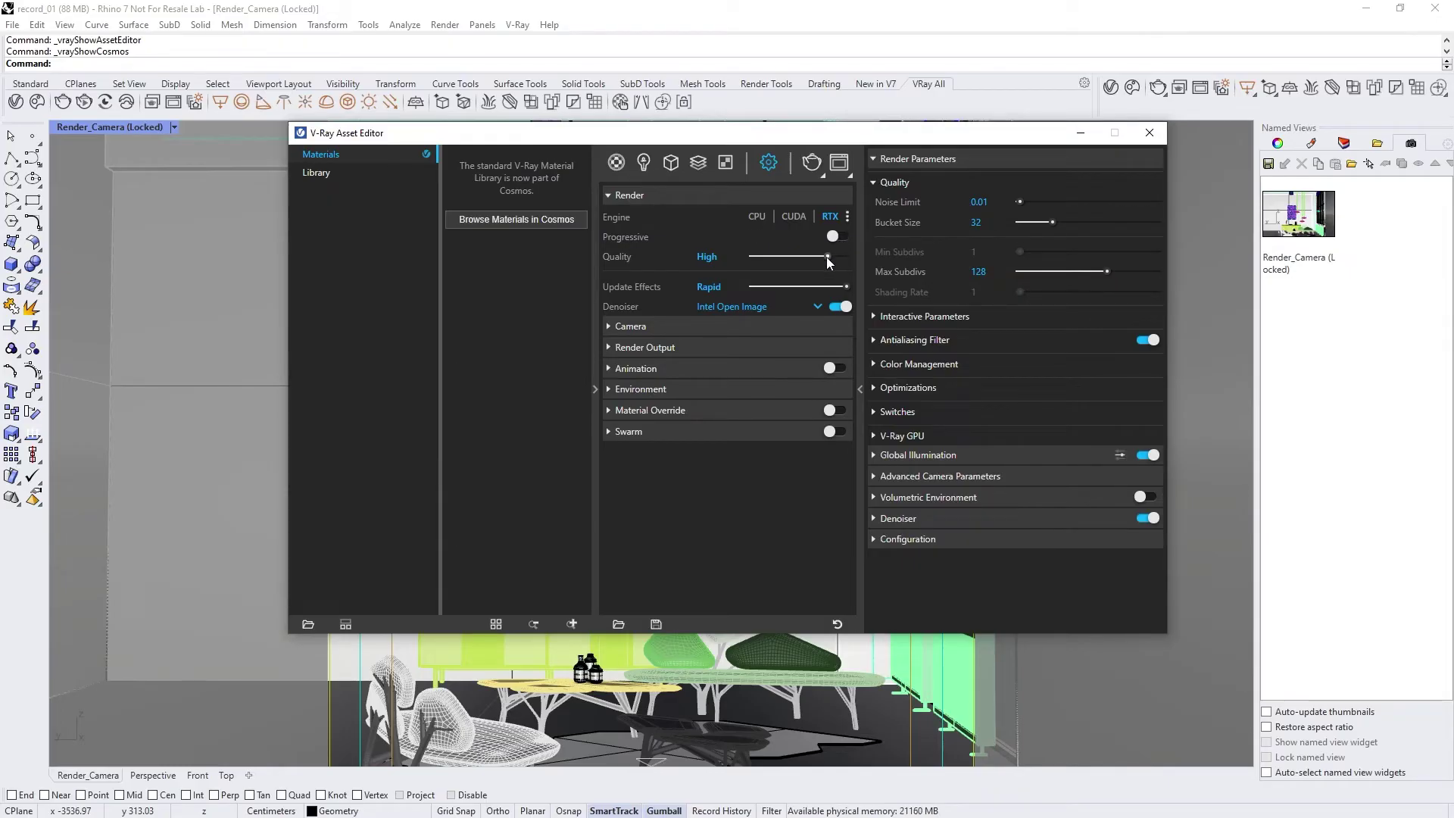
mouse_move(827, 257)
left_mouse_down()
mouse_move(750, 258)
mouse_move(833, 261)
left_mouse_up()
Expand Camera, Depth of Field and Render Output, then enter 2200 as the image height for 1496 x 2200
left_click(638, 326)
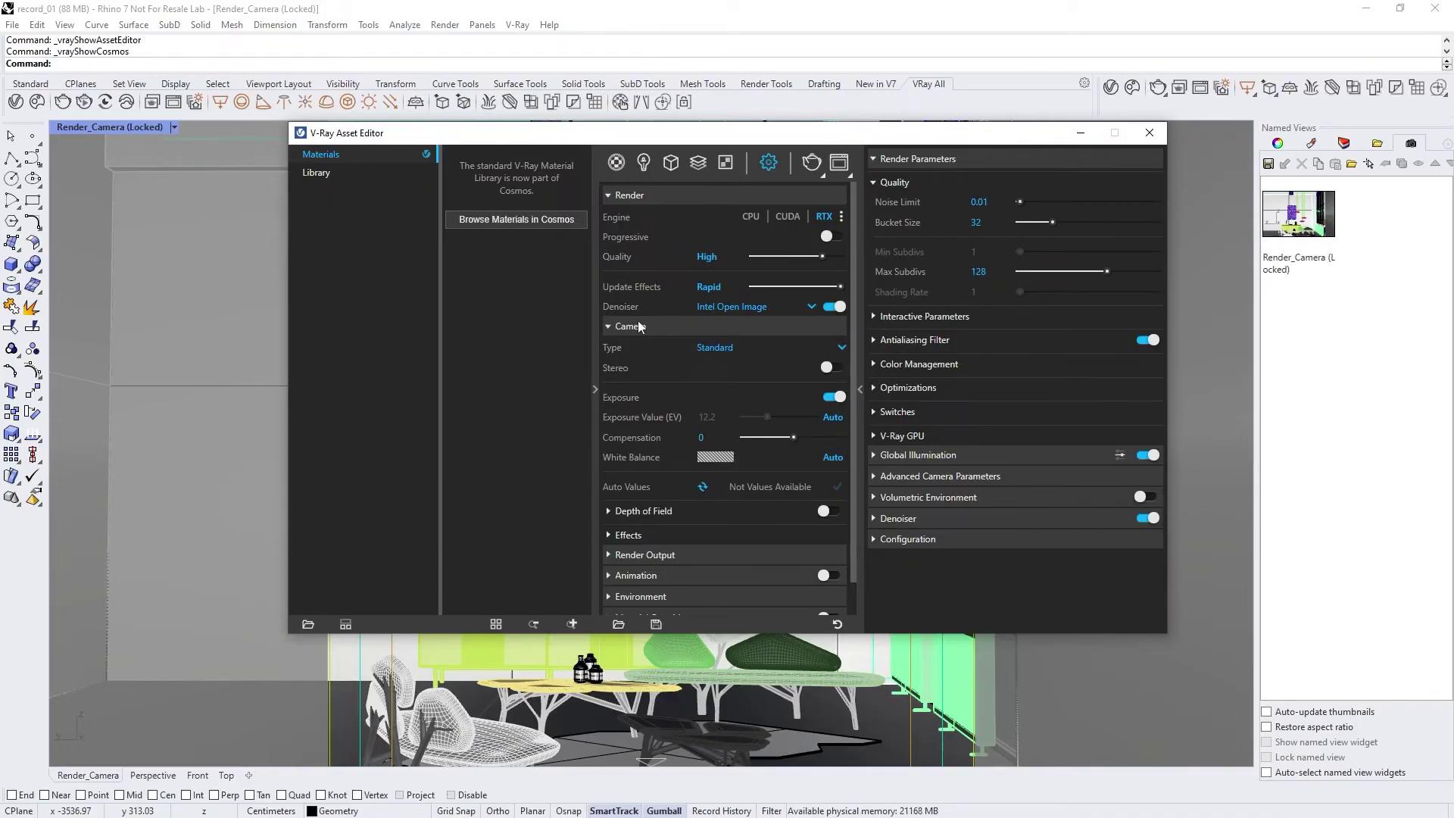
scroll(640, 329, "down", 1)
left_click(629, 482)
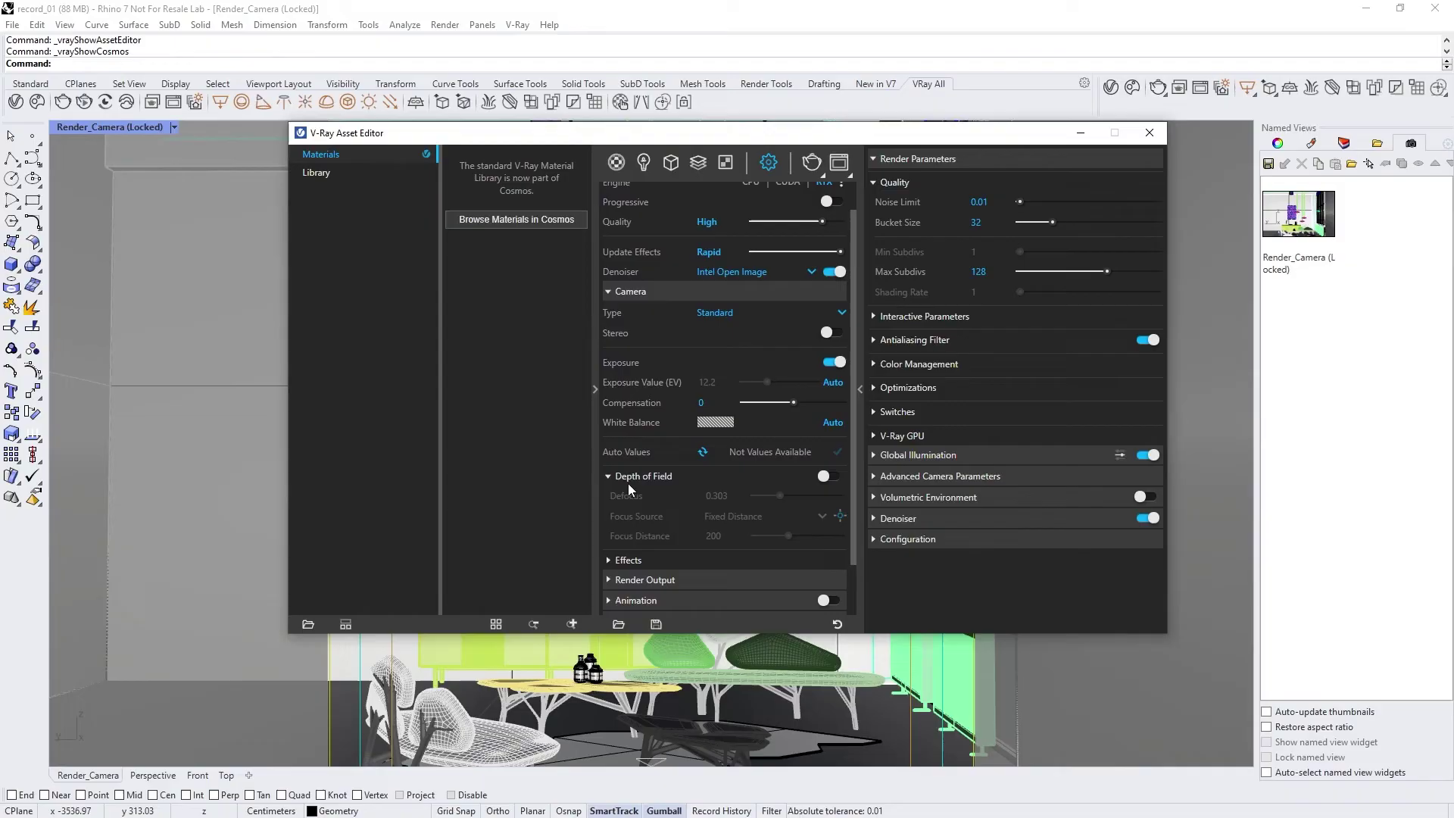
scroll(629, 484, "down", 2)
left_click(642, 516)
scroll(647, 512, "down", 2)
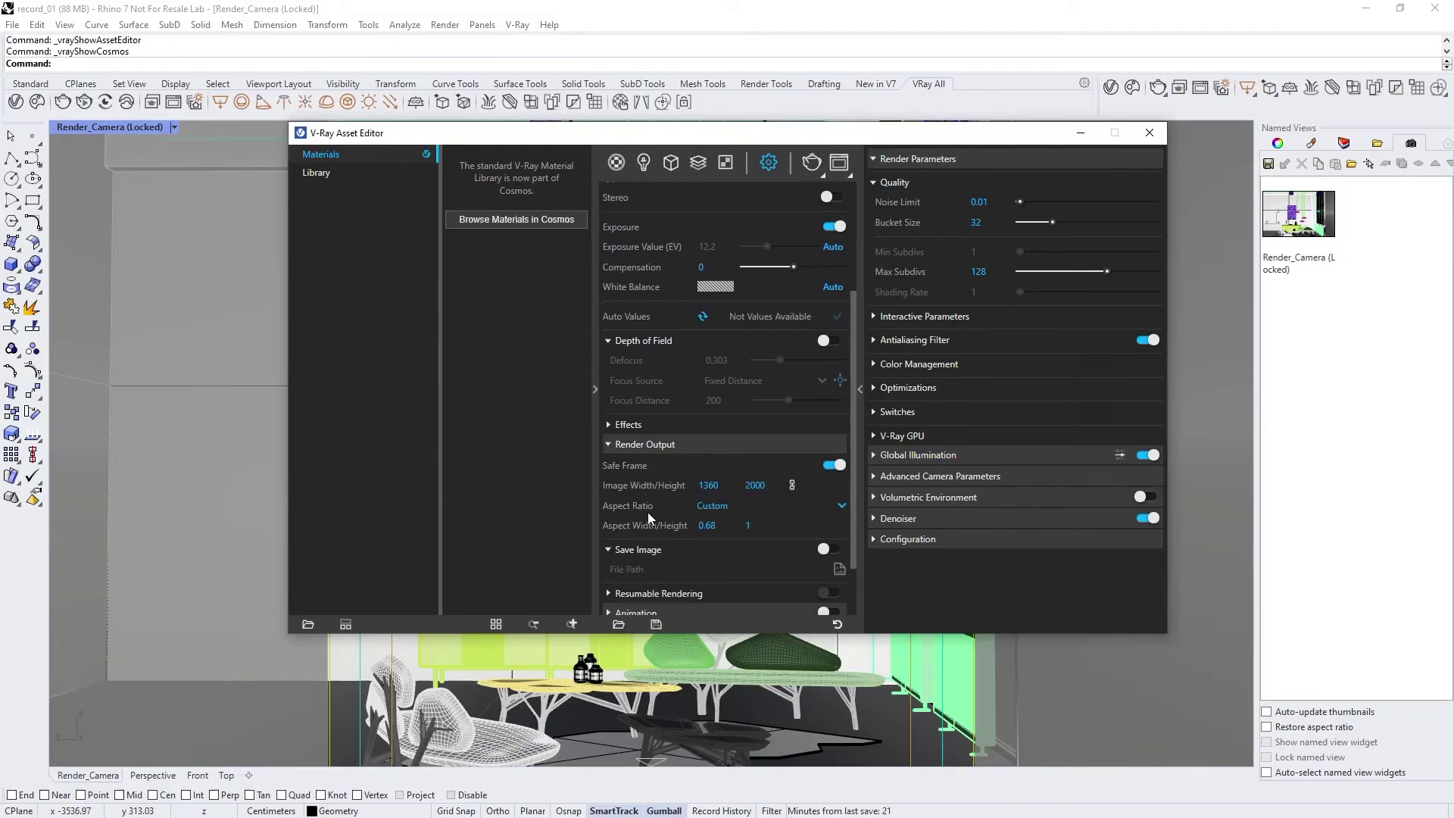
type("2200")
Render the interior and reshape the Curves layer's master curve for more contrast
left_click(813, 164)
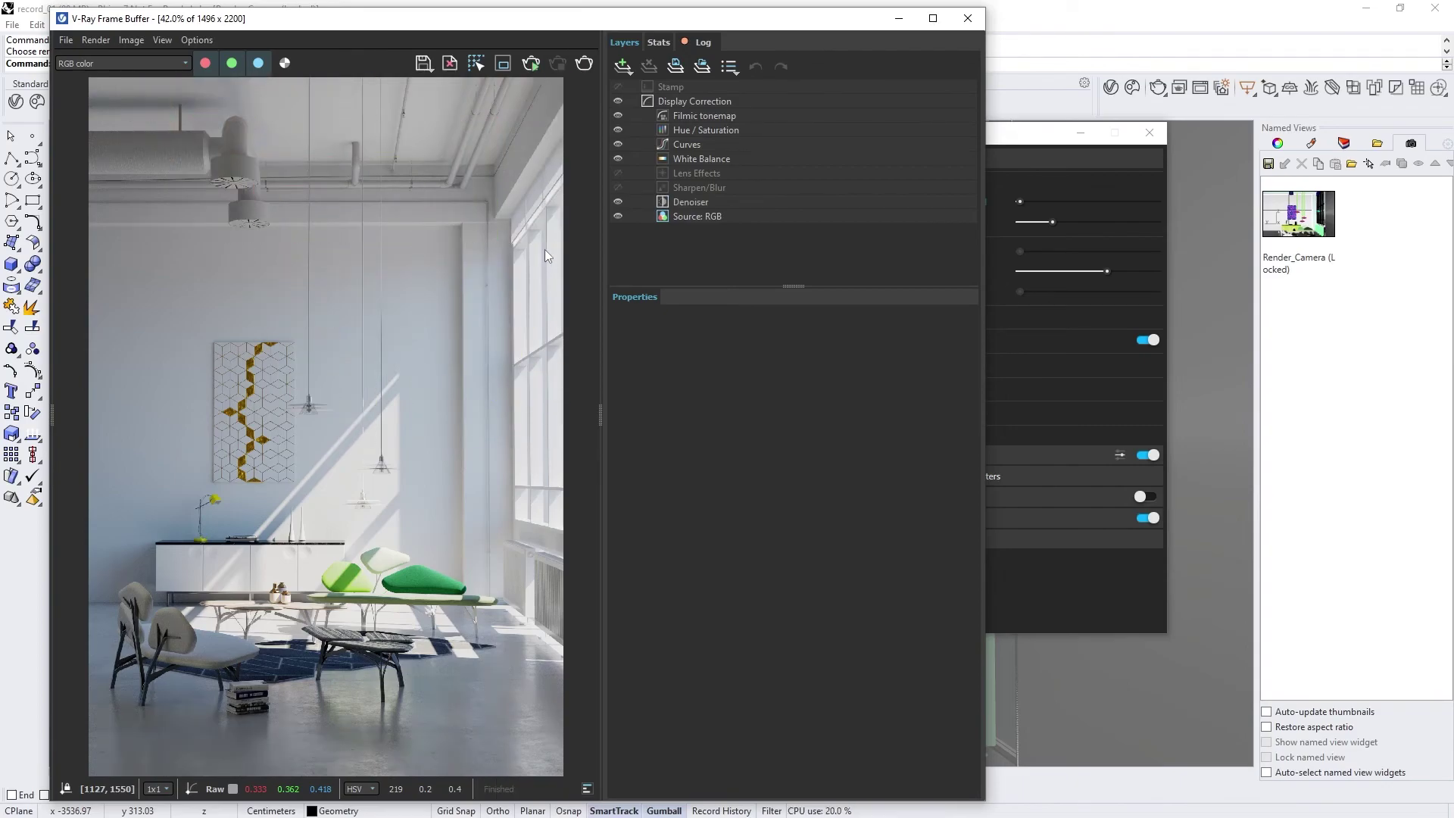
left_click(687, 145)
left_click_drag(958, 359, 845, 419)
left_click_drag(695, 626, 779, 552)
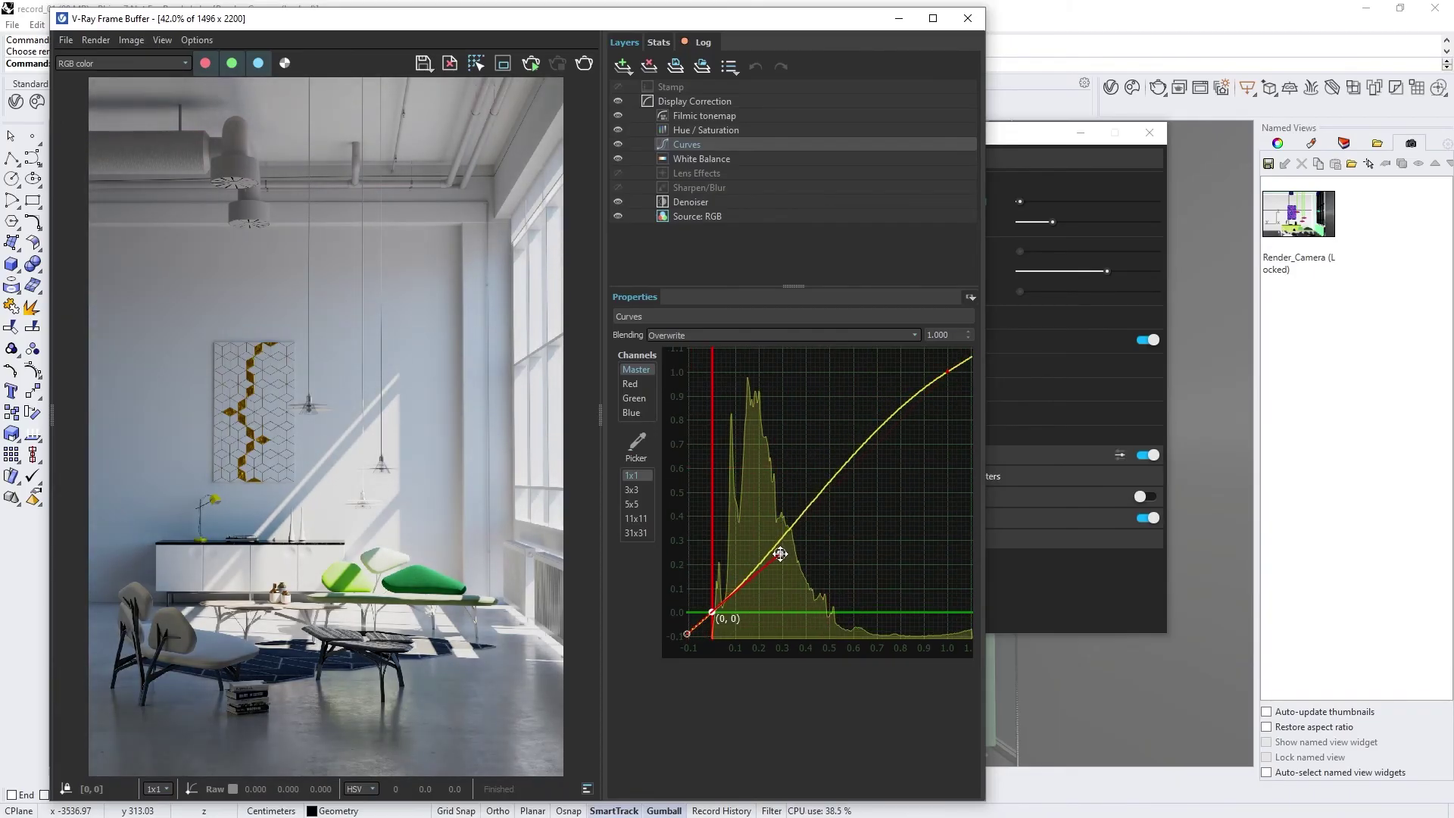
Save the render as My_First_Render in PNG format
left_click(424, 62)
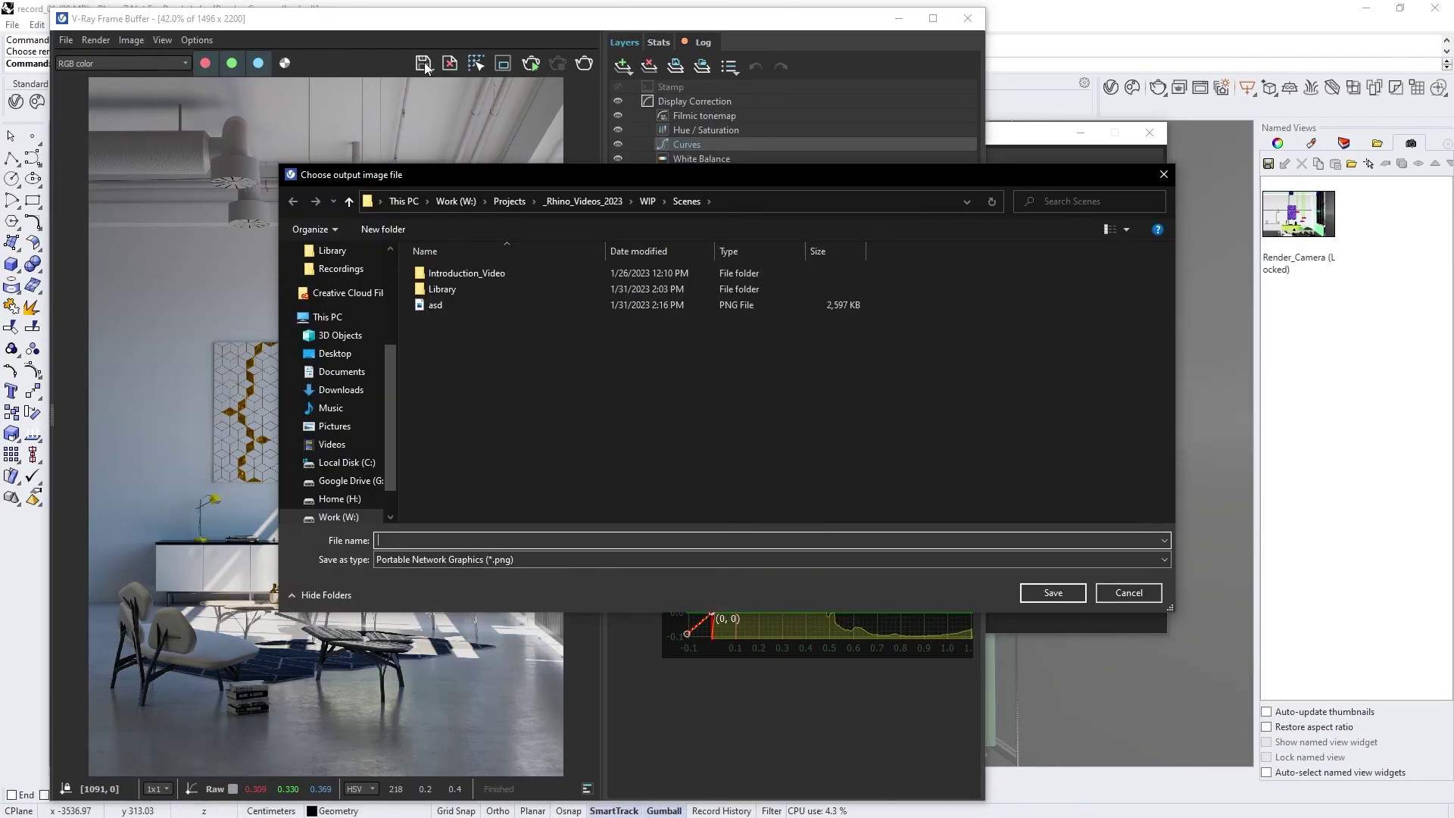
type("My_First_Render")
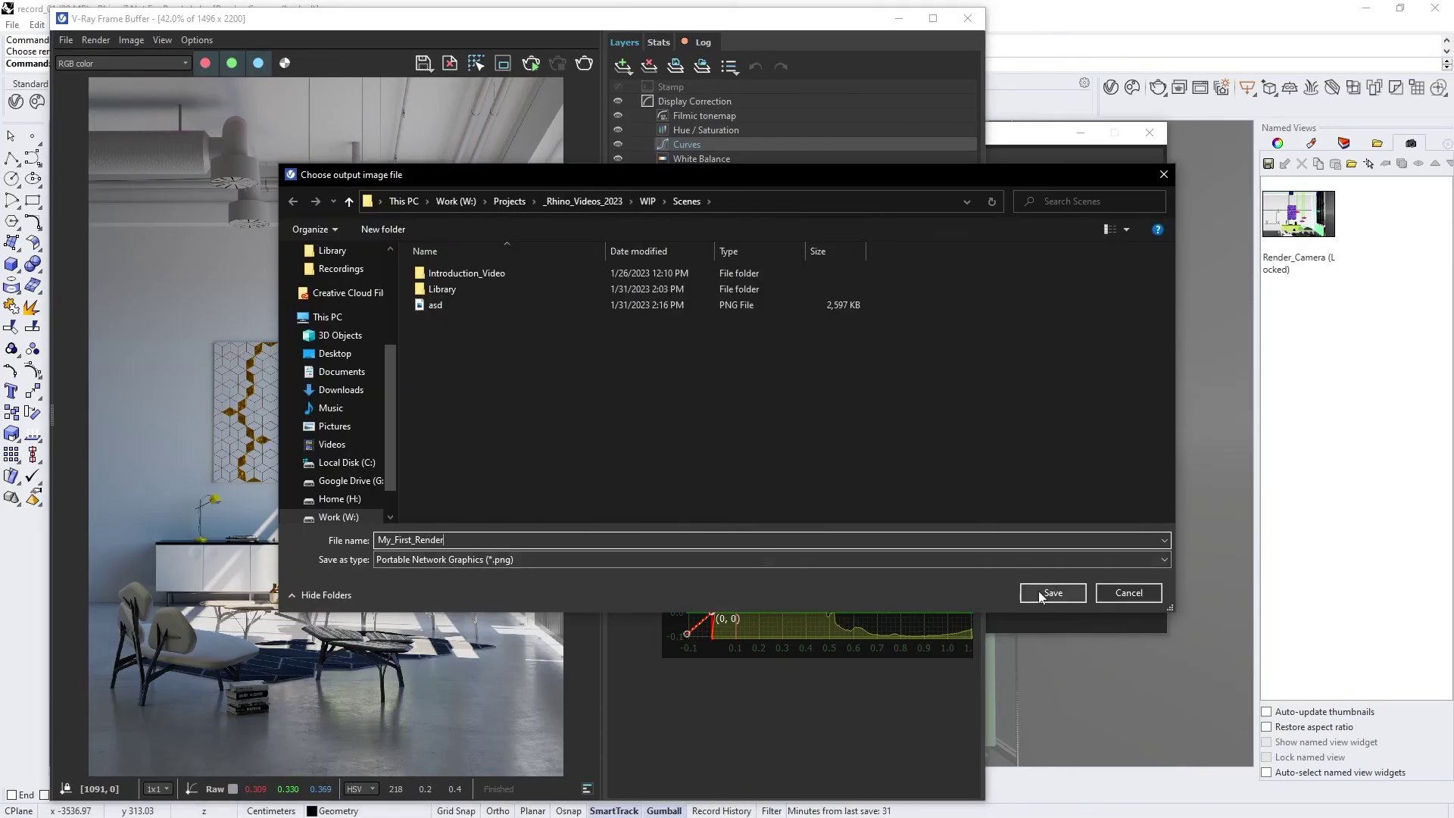
left_click(1040, 592)
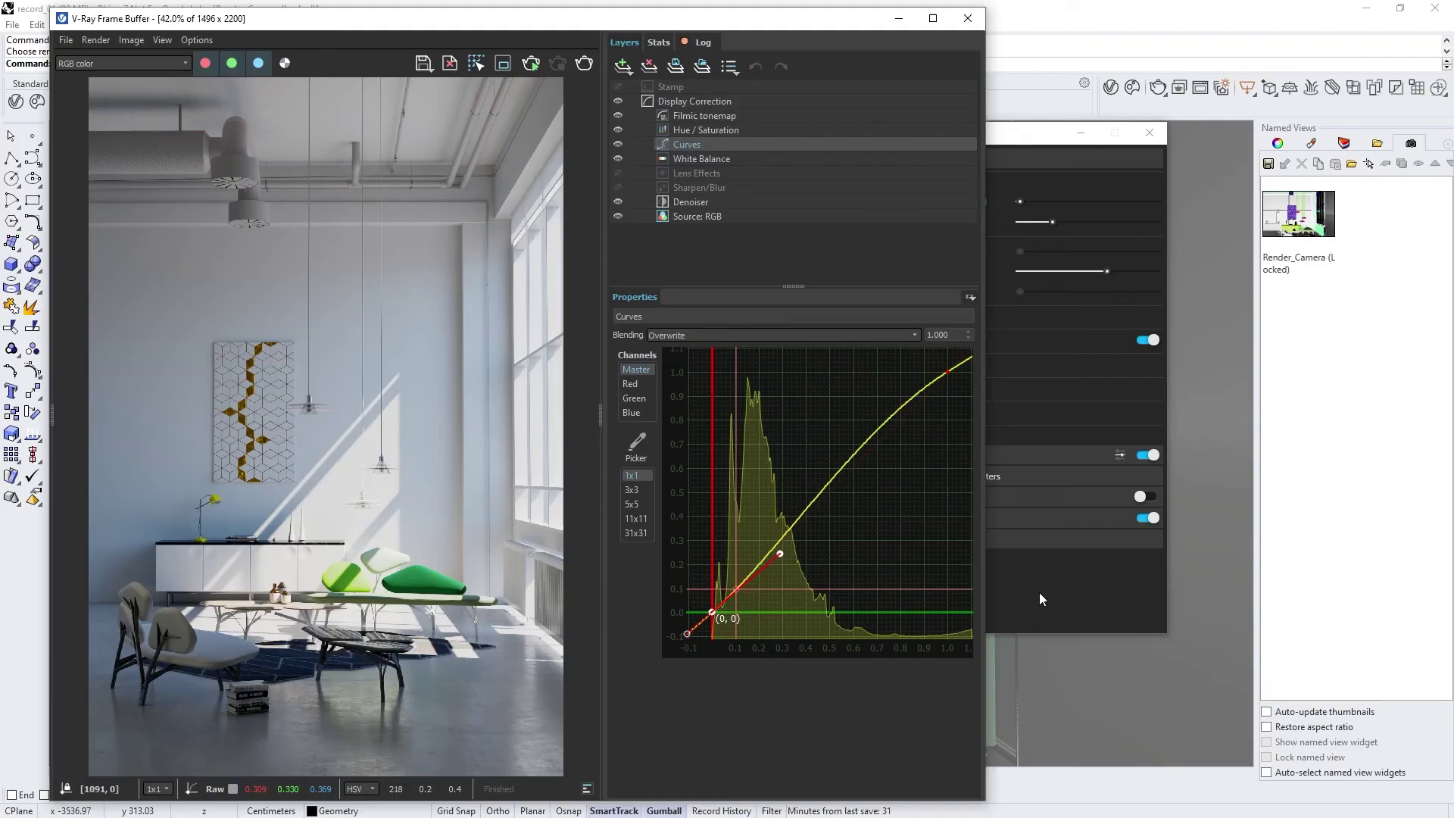